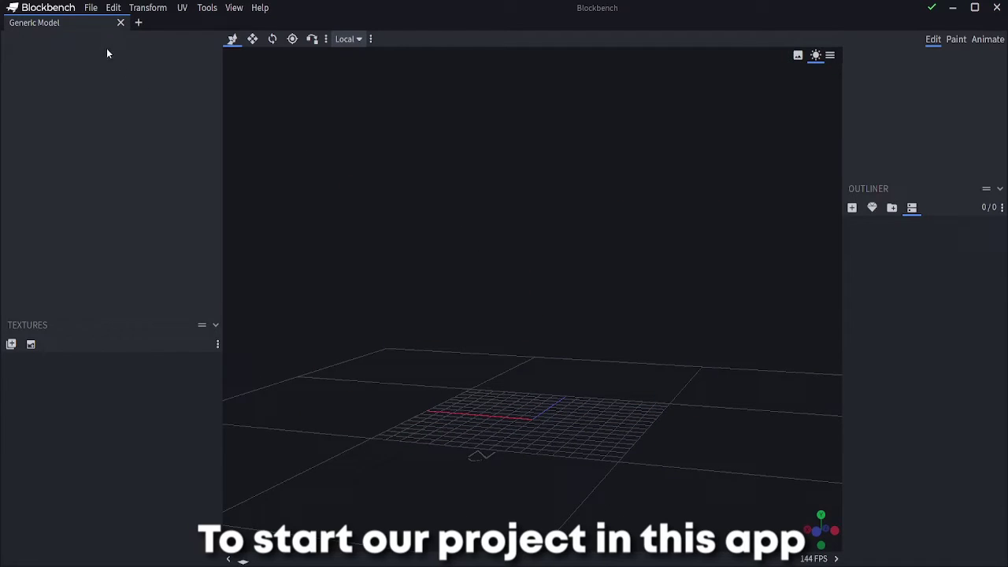
Step: Start a new Java Block/Item project with the file name 'Sword'
{"action": "left_click", "coordinate": [89, 8]}
{"action": "mouse_move", "coordinate": [97, 41]}
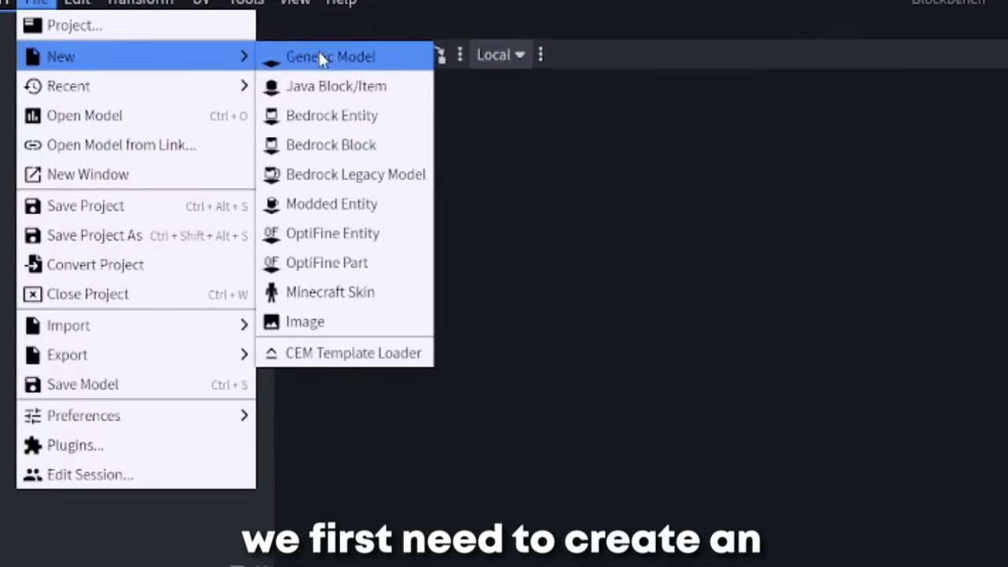
{"action": "left_click", "coordinate": [386, 95]}
{"action": "type", "text": "Sword"}
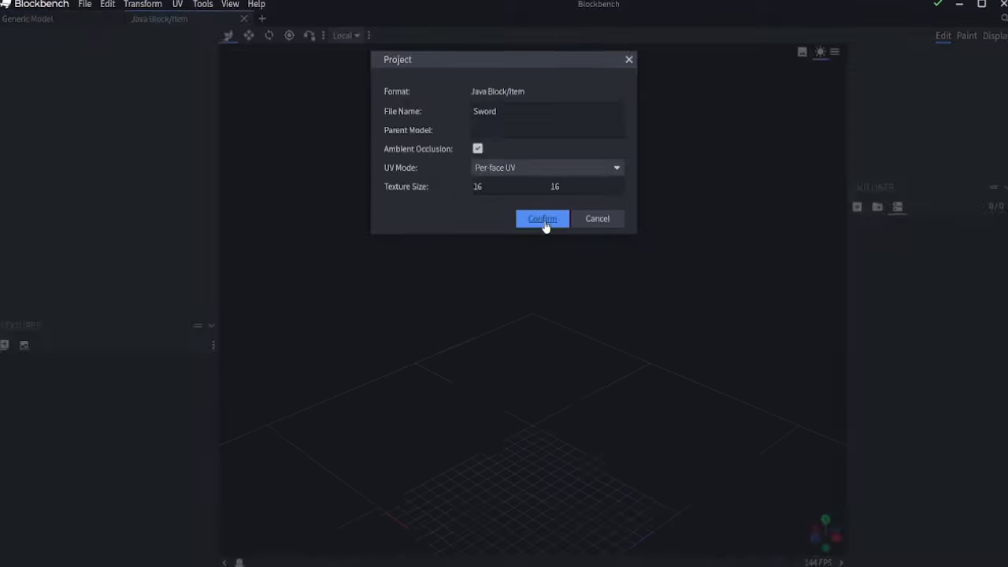
Step: Create the Sword project, add a first cube, and move and resize it to begin the sword
{"action": "left_click", "coordinate": [543, 220]}
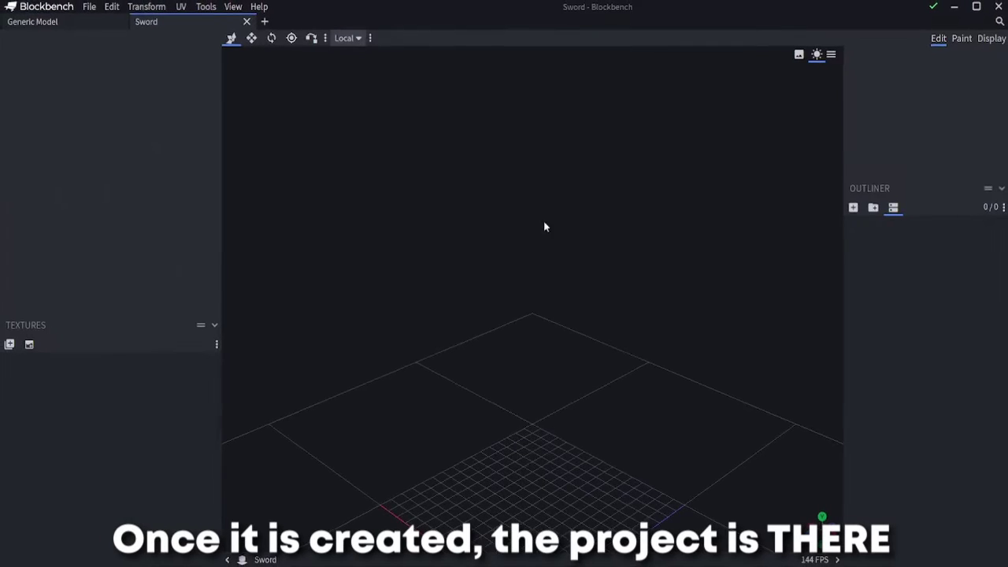
{"action": "left_click_drag", "start_coordinate": [578, 353], "coordinate": [628, 309]}
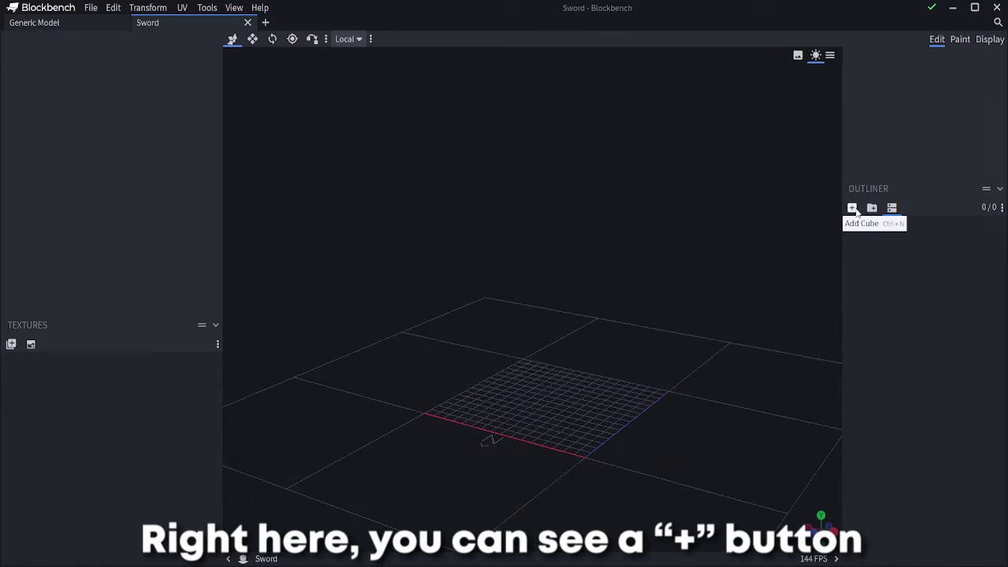
{"action": "left_click", "coordinate": [851, 207]}
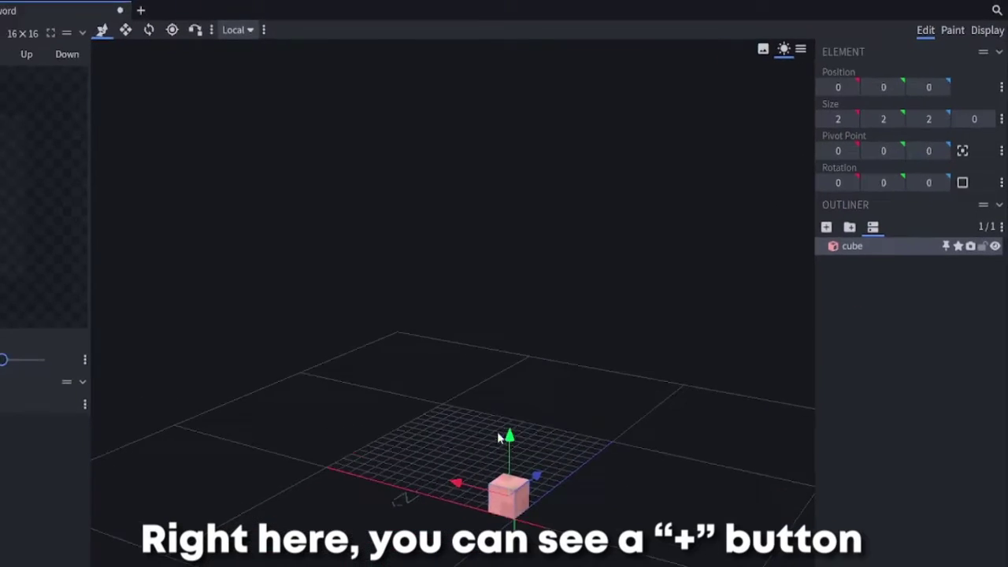
{"action": "left_click_drag", "start_coordinate": [497, 431], "coordinate": [736, 450]}
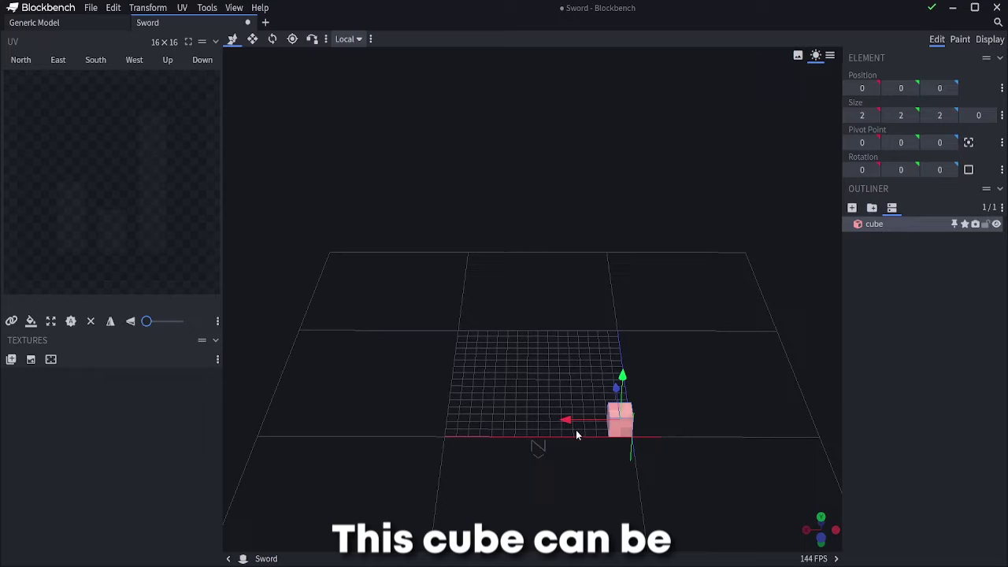
{"action": "left_click_drag", "start_coordinate": [576, 435], "coordinate": [540, 423]}
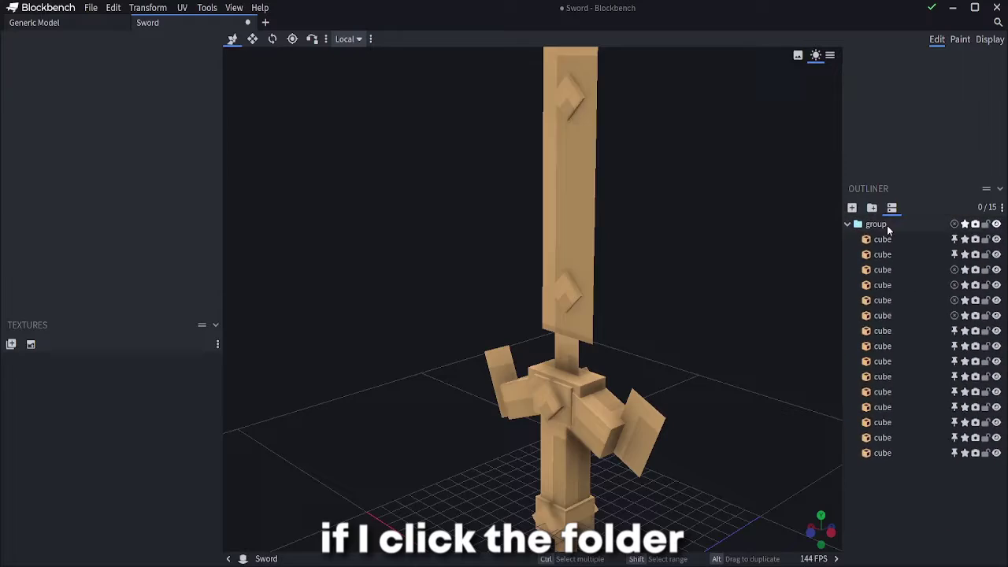
Step: Select all 15 sword cubes in the Outliner, from the first through the last
{"action": "left_click", "coordinate": [882, 224]}
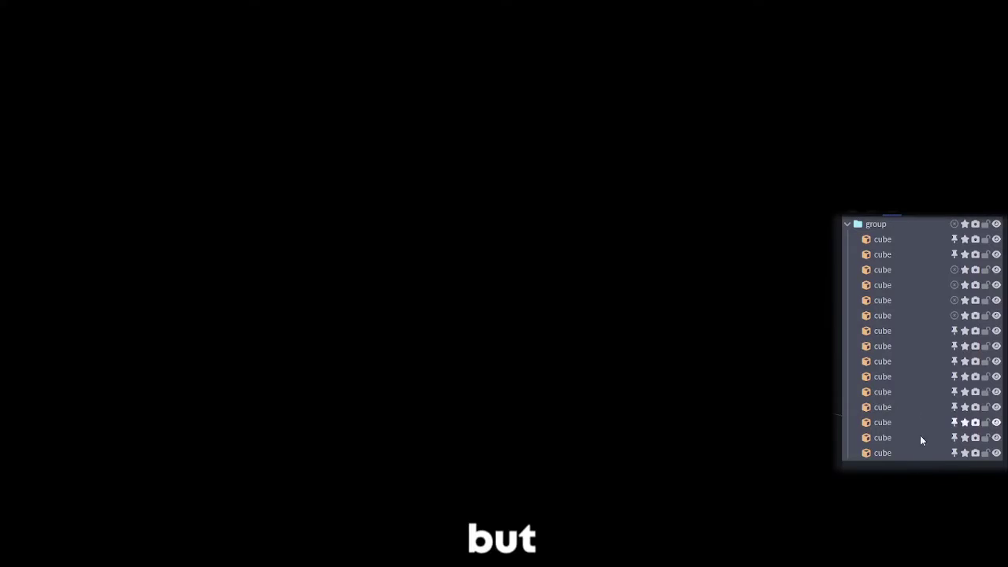
{"action": "left_click", "coordinate": [913, 453]}
{"action": "left_click", "coordinate": [897, 240], "text": "shift"}
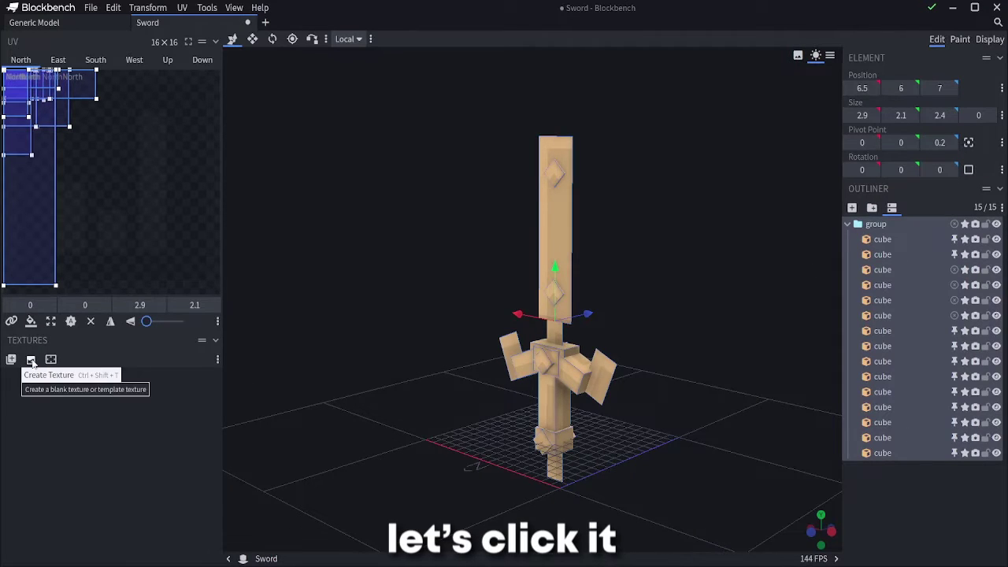
Step: Create a Texture Template texture named SwordEpicTexture with 16x pixel density
{"action": "left_click", "coordinate": [31, 359]}
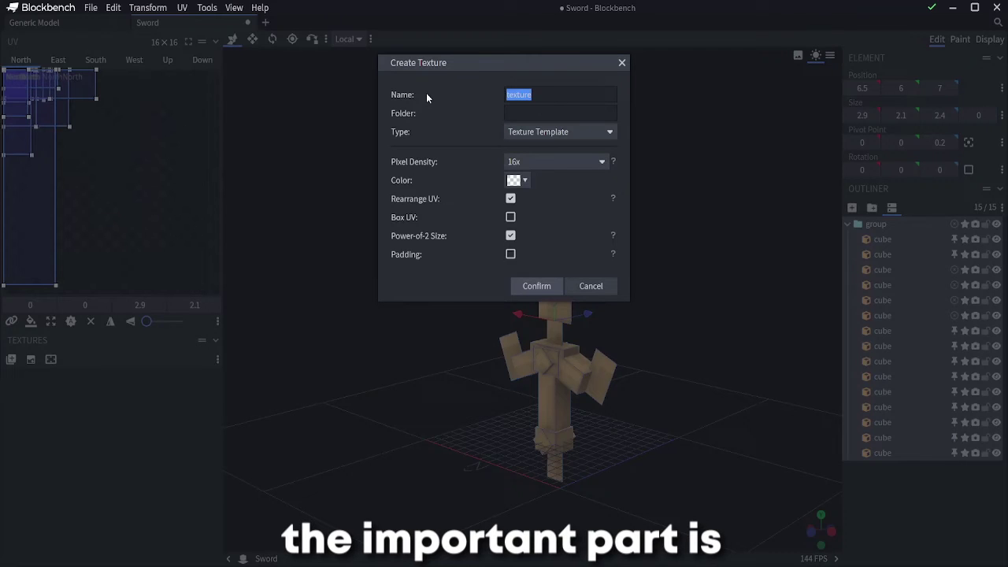
{"action": "type", "text": "Sword"}
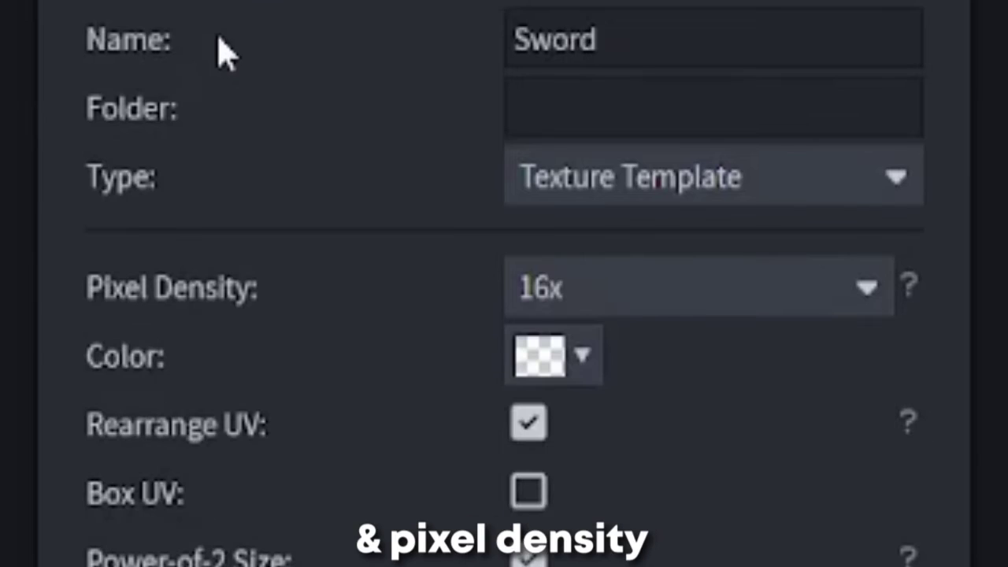
{"action": "type", "text": "Epic"}
{"action": "type", "text": "Texture"}
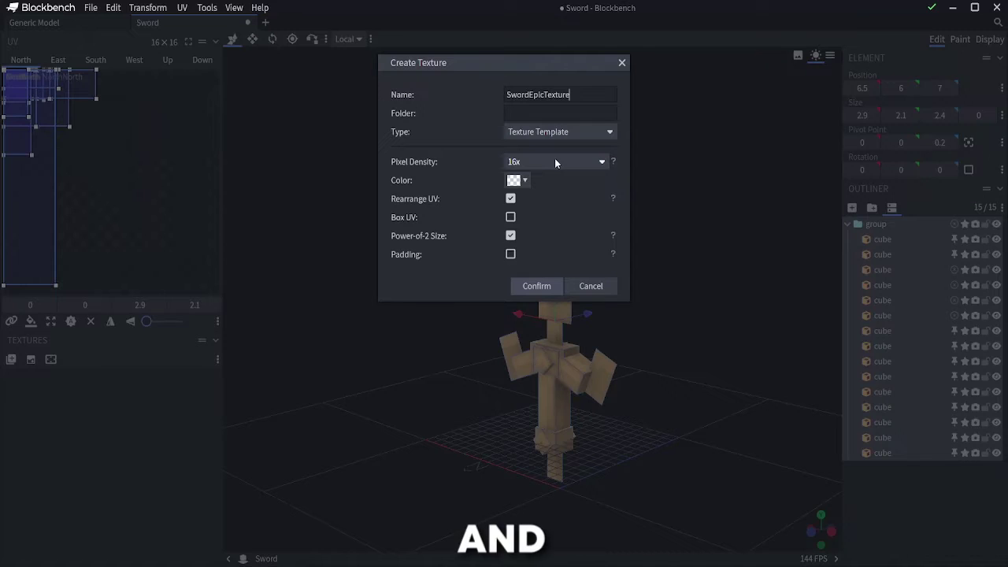
{"action": "left_click", "coordinate": [554, 158]}
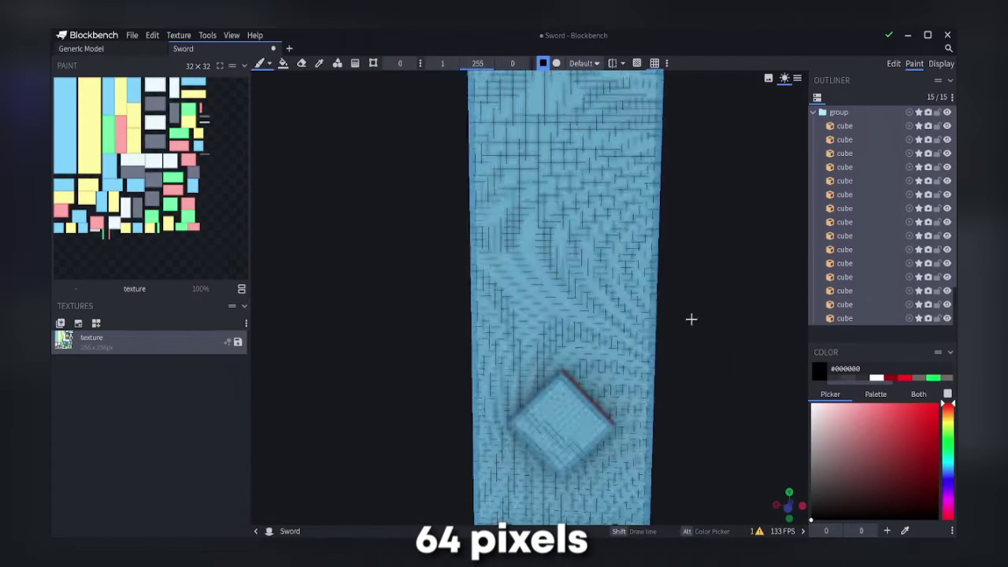
Step: Zoom in and paint a black horizontal stroke across the sword's blade
{"action": "scroll", "coordinate": [539, 312], "scroll_direction": "up", "scroll_amount": 3}
{"action": "left_click_drag", "start_coordinate": [443, 297], "coordinate": [525, 299]}
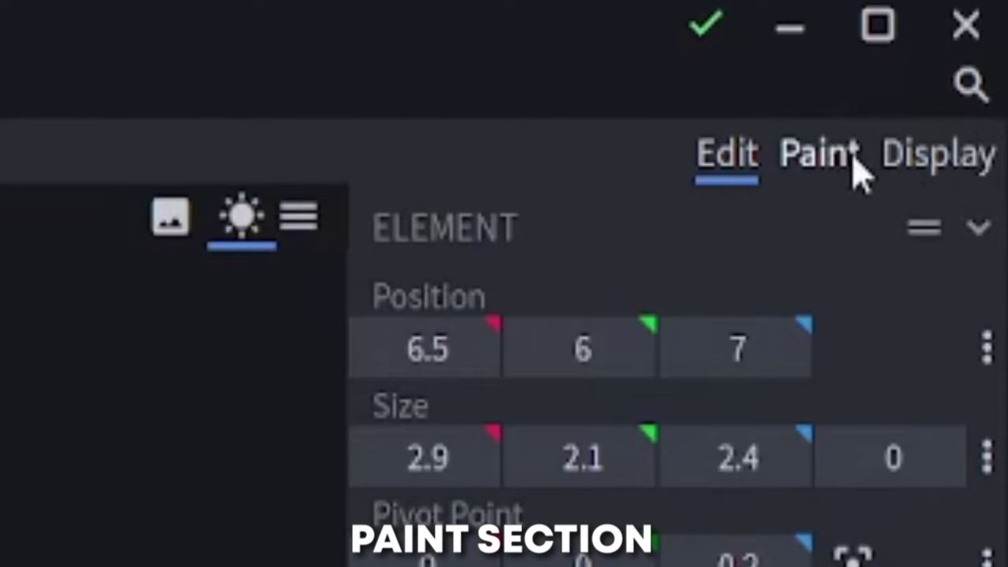
Step: In Paint mode, raise the first brush setting to 55, try the Eraser, and return to the Brush
{"action": "left_click", "coordinate": [854, 162]}
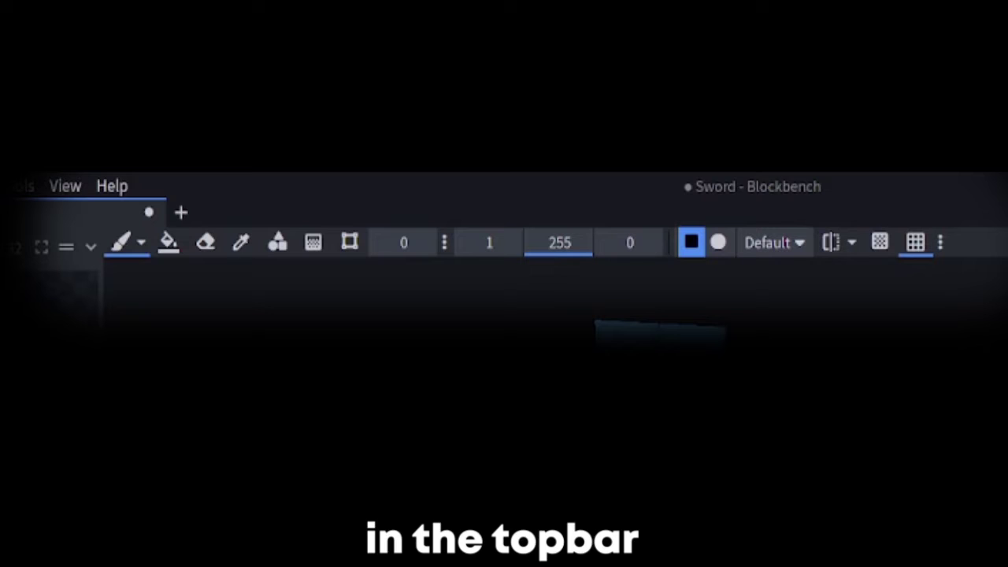
{"action": "left_click_drag", "start_coordinate": [403, 243], "coordinate": [434, 243]}
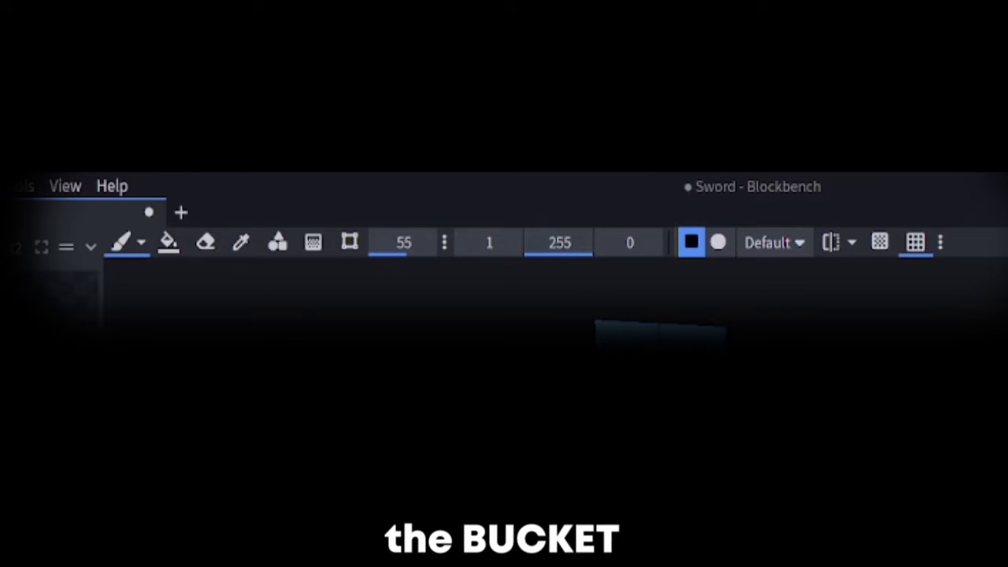
{"action": "key", "text": "e"}
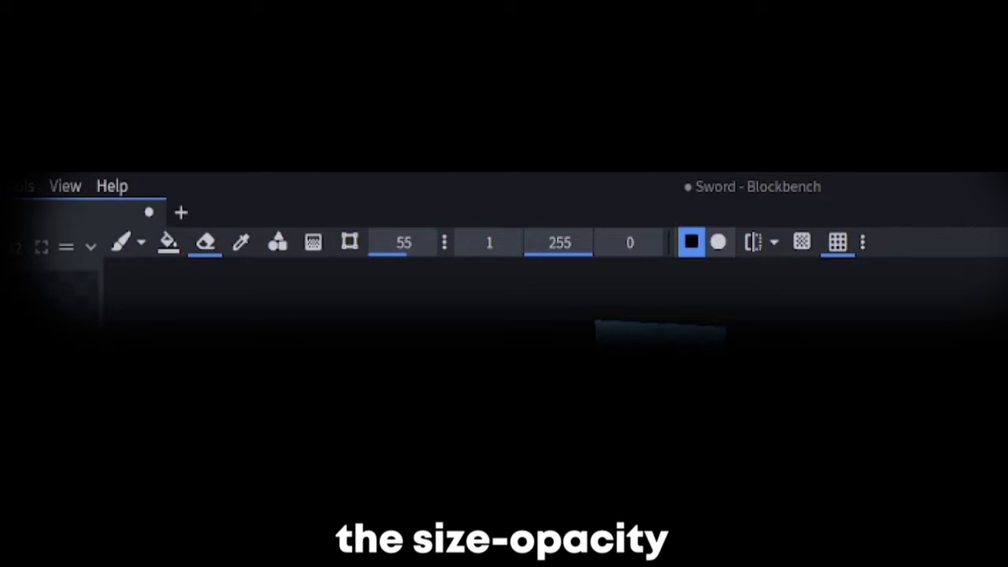
{"action": "key", "text": "b"}
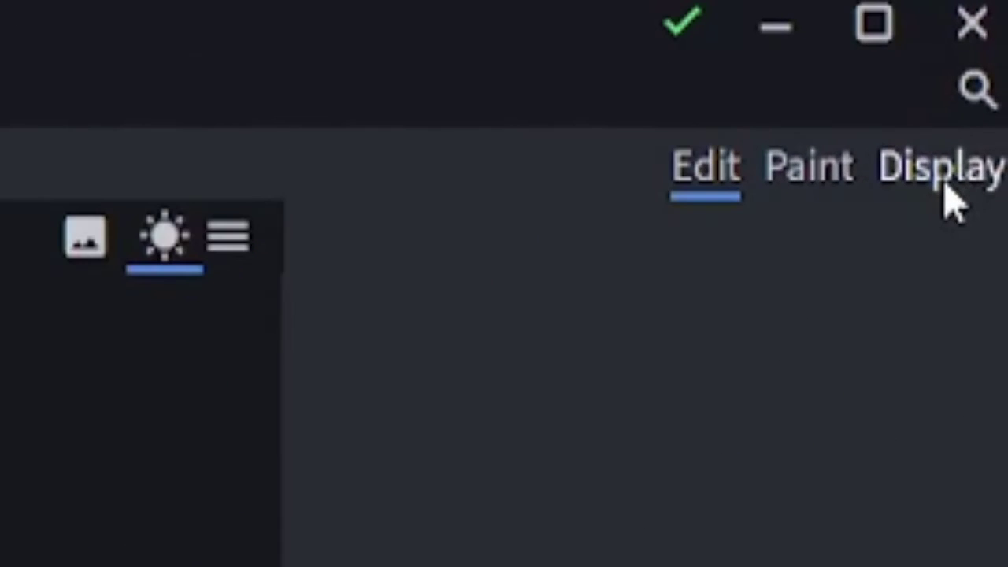
Step: Rotate the sword in the third-person hand view, reverting an accidental 4x scale
{"action": "left_click", "coordinate": [945, 186]}
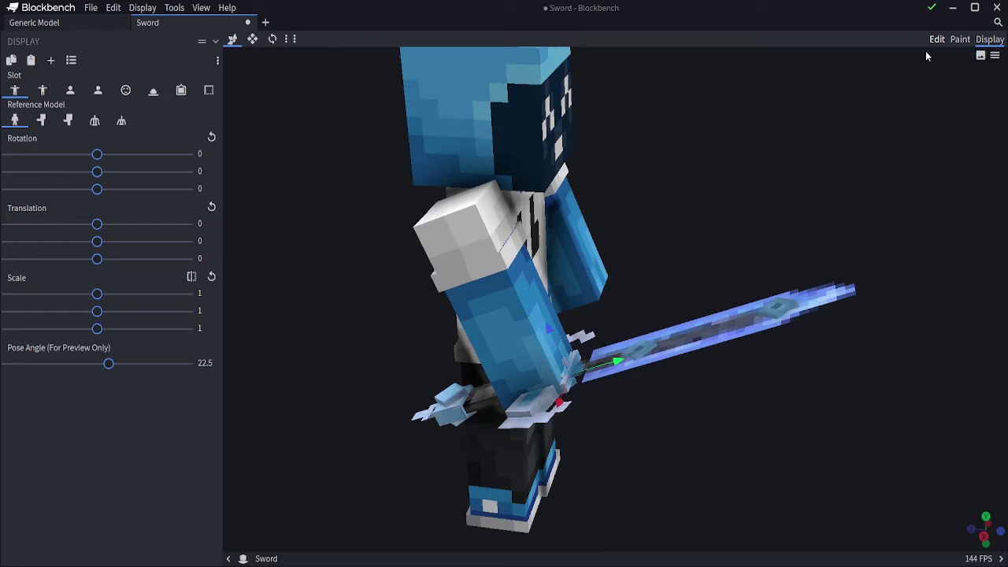
{"action": "key", "text": "r"}
{"action": "left_click_drag", "start_coordinate": [662, 357], "coordinate": [588, 381]}
{"action": "left_click_drag", "start_coordinate": [98, 326], "coordinate": [710, 386]}
{"action": "key", "text": "ctrl+z"}
{"action": "key", "text": "ctrl+z"}
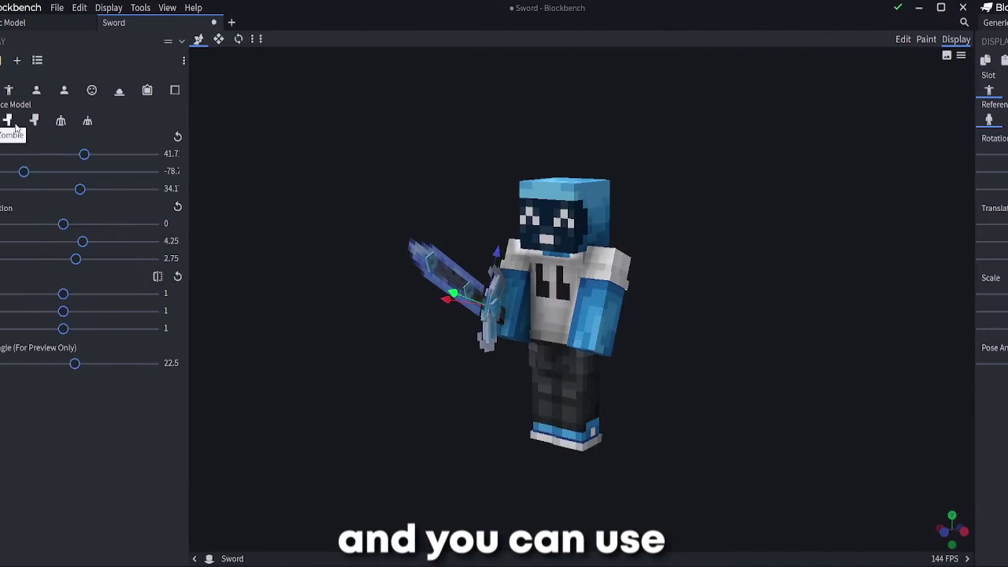
Step: Preview the held sword on zombie, baby zombie and armor stands, and edit its translation Z
{"action": "left_click", "coordinate": [42, 119]}
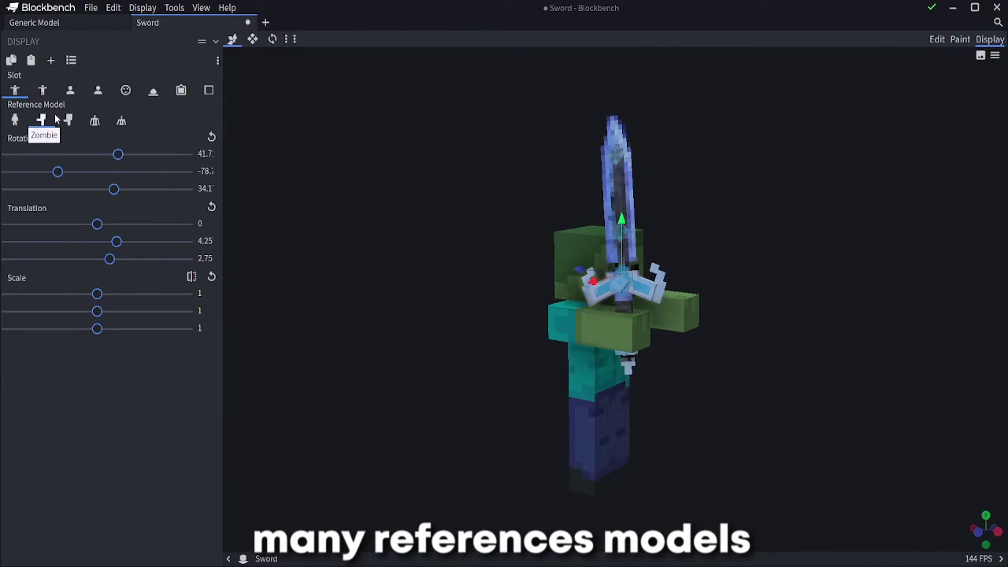
{"action": "left_click", "coordinate": [68, 120]}
{"action": "left_click", "coordinate": [95, 119]}
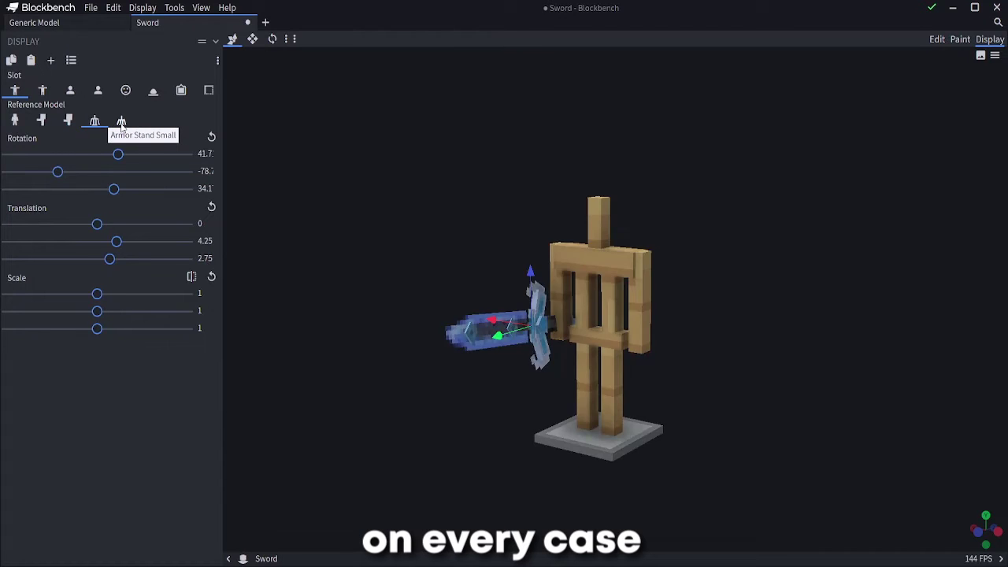
{"action": "left_click", "coordinate": [121, 122]}
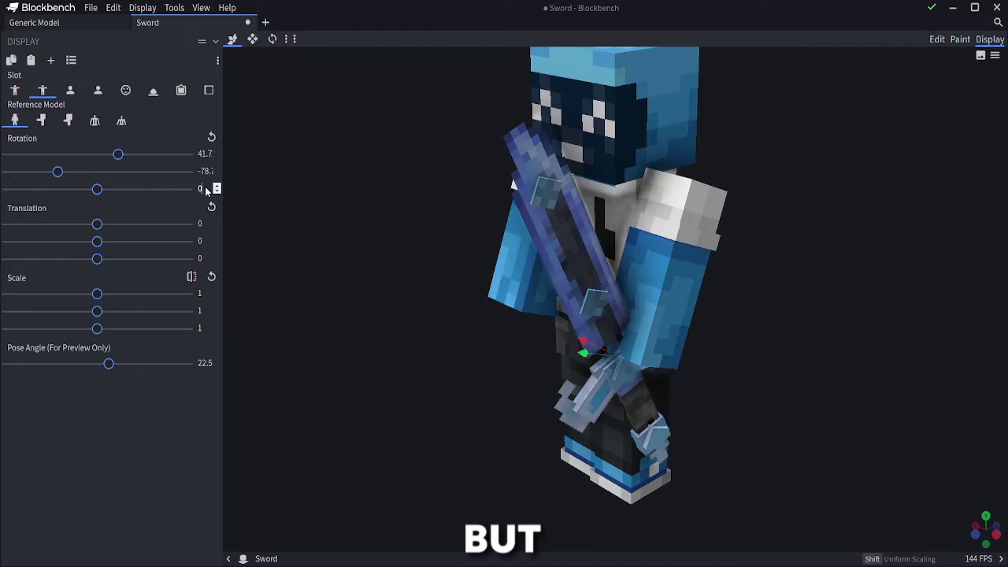
{"action": "left_click", "coordinate": [200, 259]}
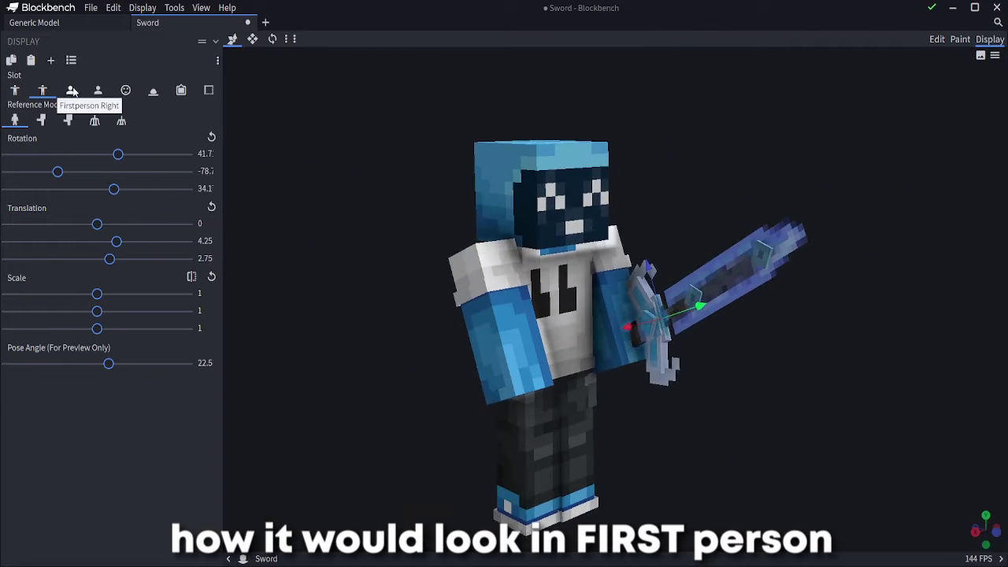
Step: Rotate the first-person sword, shift it to translation 1, 2, -0.75, then preview the Head slot
{"action": "left_click", "coordinate": [70, 90]}
{"action": "left_click_drag", "start_coordinate": [820, 371], "coordinate": [855, 463]}
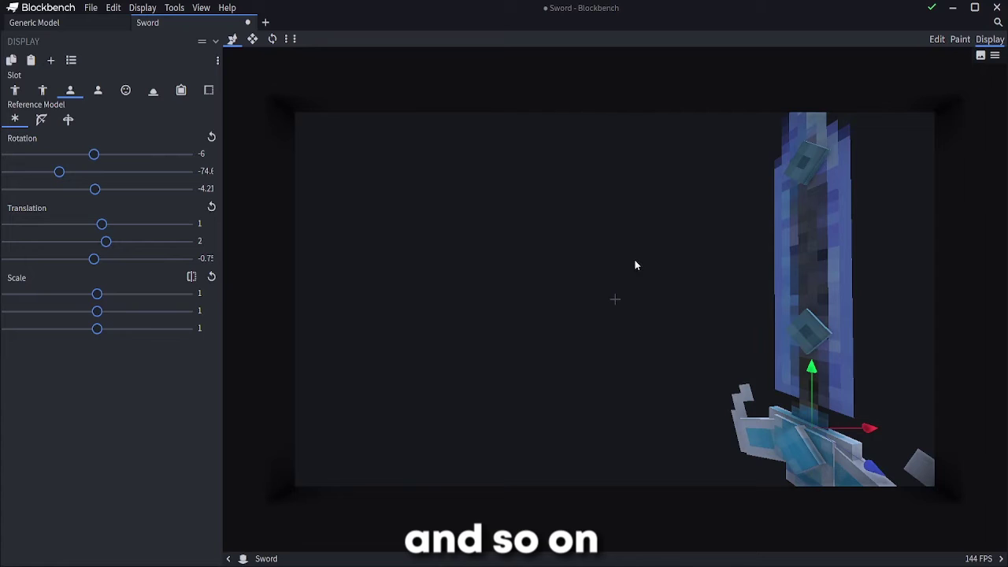
{"action": "left_click", "coordinate": [98, 89]}
{"action": "left_click", "coordinate": [71, 90]}
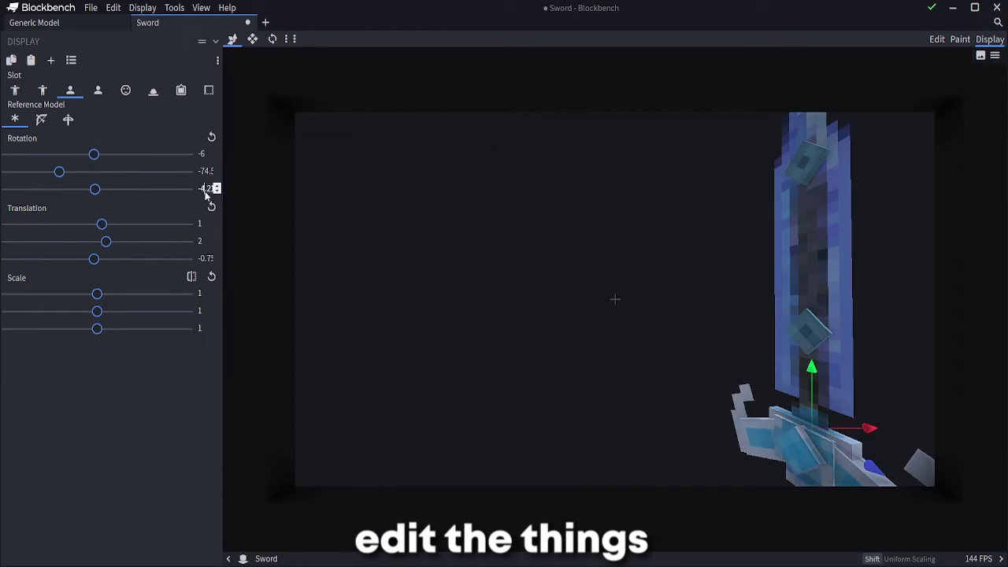
{"action": "left_click", "coordinate": [98, 90]}
{"action": "left_click_drag", "start_coordinate": [429, 441], "coordinate": [512, 367]}
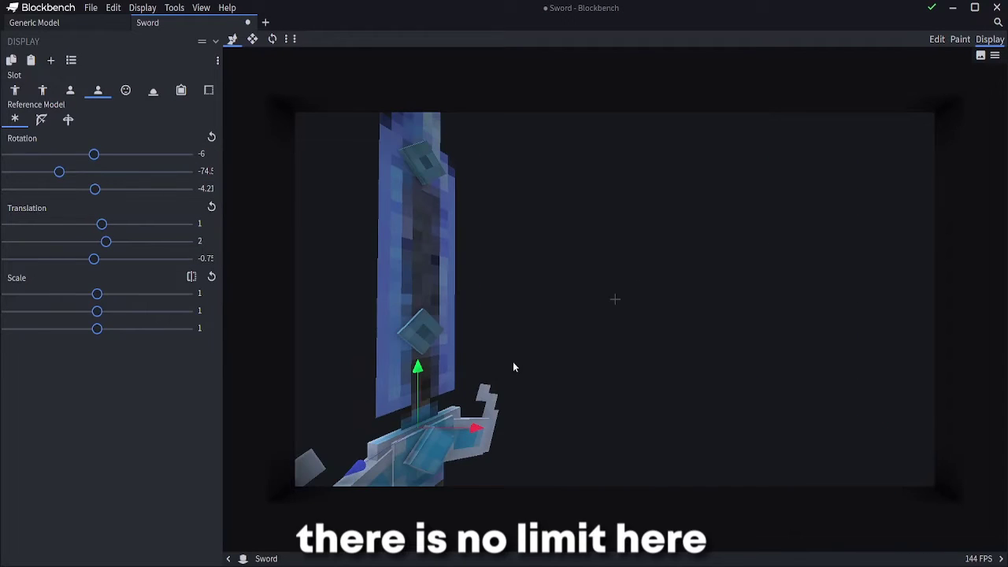
{"action": "left_click", "coordinate": [124, 92]}
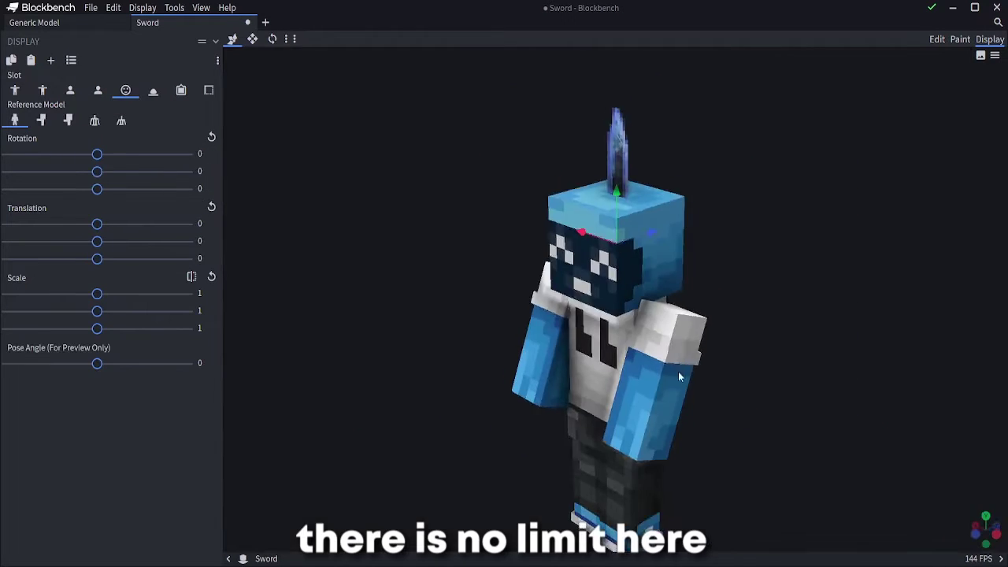
Step: Set the ground display to scale 1.2 and give the item-frame display X and Y scale 0.8
{"action": "left_click", "coordinate": [154, 90]}
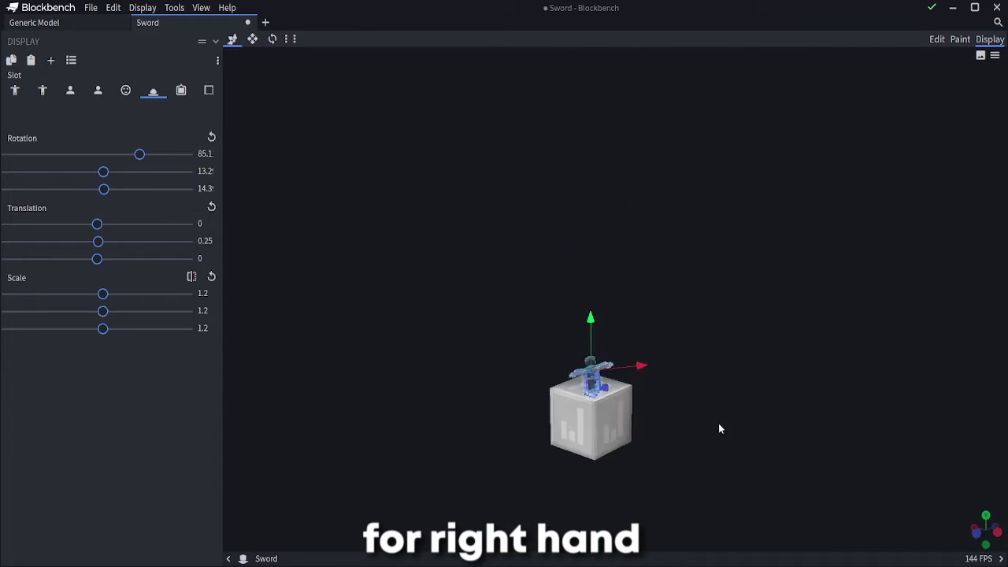
{"action": "left_click", "coordinate": [181, 91]}
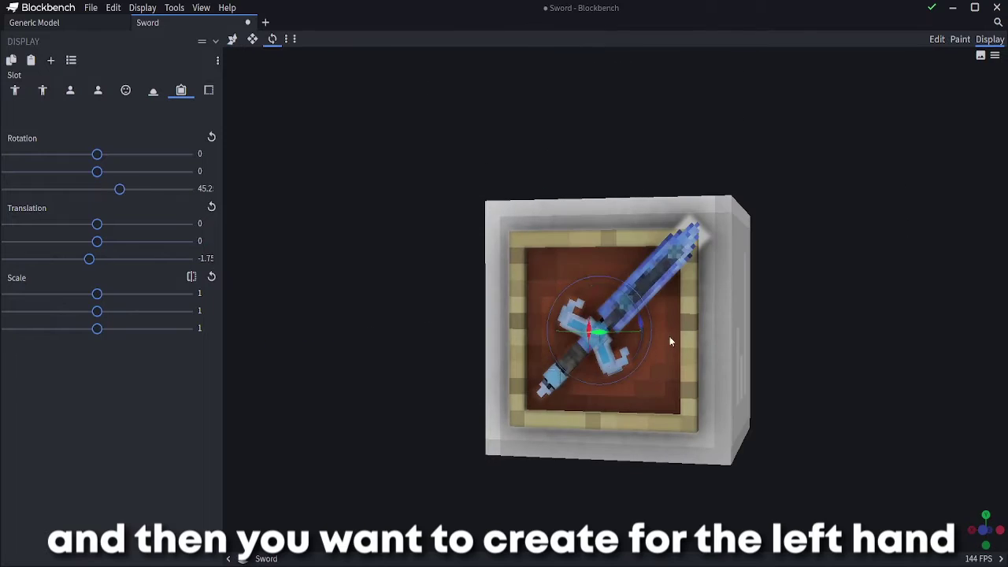
{"action": "left_click", "coordinate": [201, 293]}
{"action": "type", "text": "0.8"}
{"action": "left_click", "coordinate": [201, 311]}
{"action": "type", "text": "0.8"}
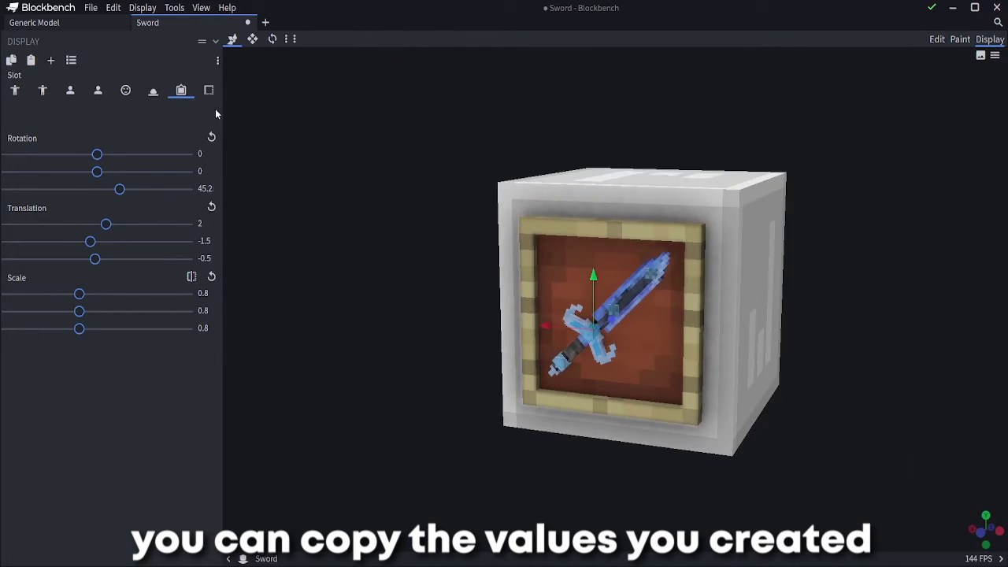
Step: Tilt the sword -45° in the GUI hotbar slot and scale it to 0.7
{"action": "left_click", "coordinate": [209, 89]}
{"action": "left_click", "coordinate": [42, 119]}
{"action": "left_click", "coordinate": [68, 121]}
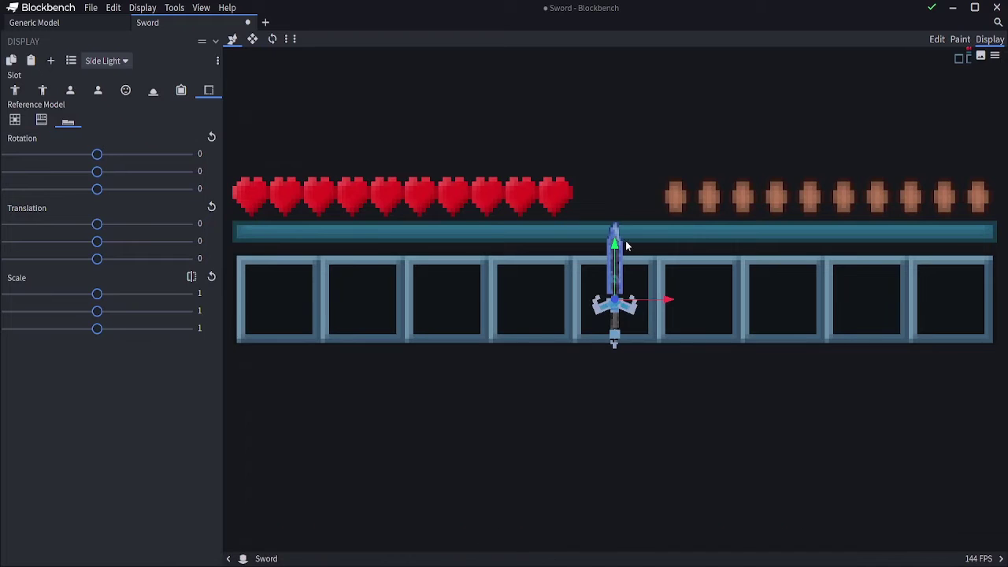
{"action": "key", "text": "r"}
{"action": "left_click_drag", "start_coordinate": [565, 330], "coordinate": [617, 309]}
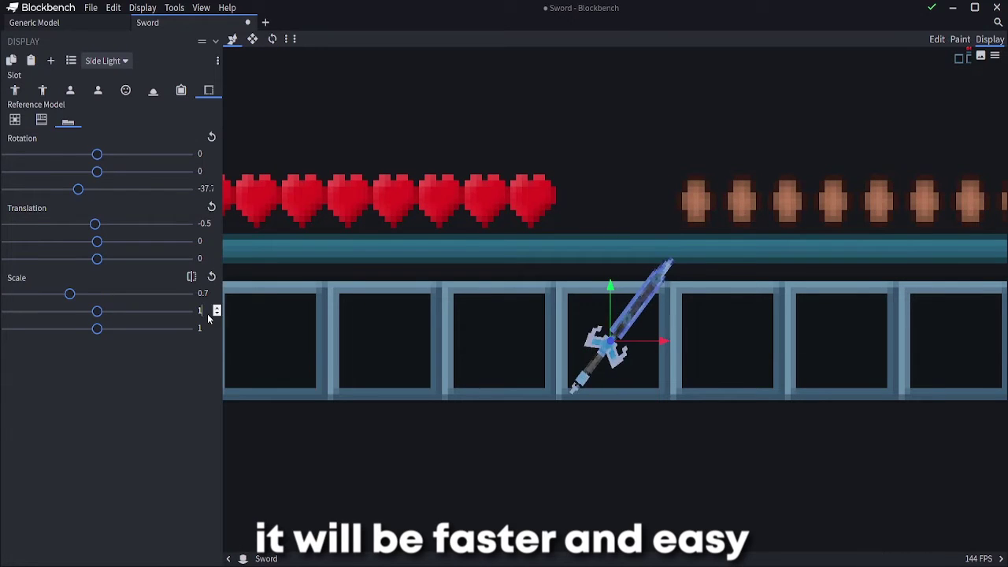
{"action": "type", "text": "0.7"}
{"action": "key", "text": "Tab"}
{"action": "type", "text": "0.7"}
{"action": "scroll", "coordinate": [711, 377], "scroll_direction": "down", "scroll_amount": 3}
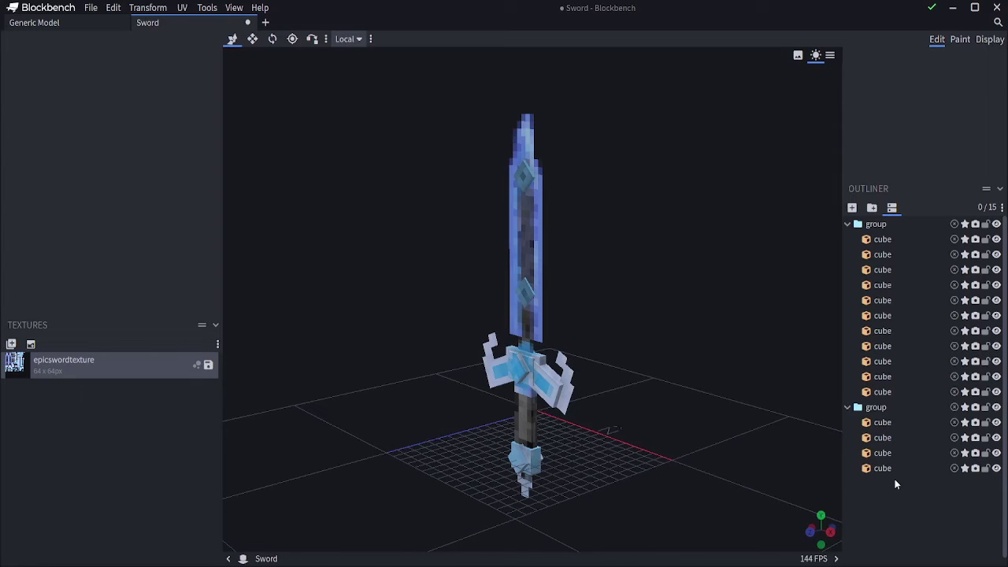
Step: Return to the sword in the Edit view, reorient the viewport, and open the File menu
{"action": "right_click_drag", "start_coordinate": [677, 357], "coordinate": [532, 223]}
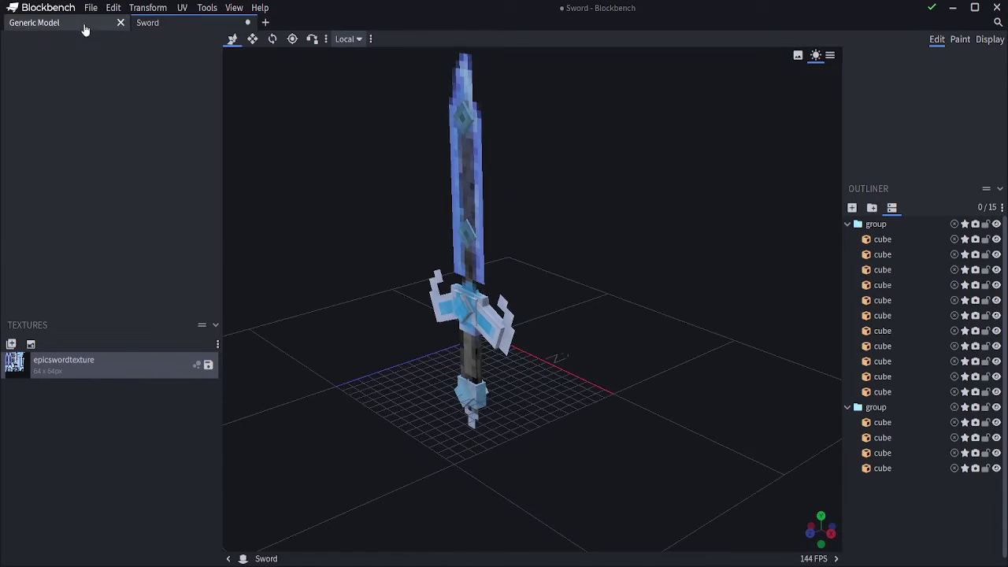
{"action": "left_click_drag", "start_coordinate": [551, 260], "coordinate": [518, 189]}
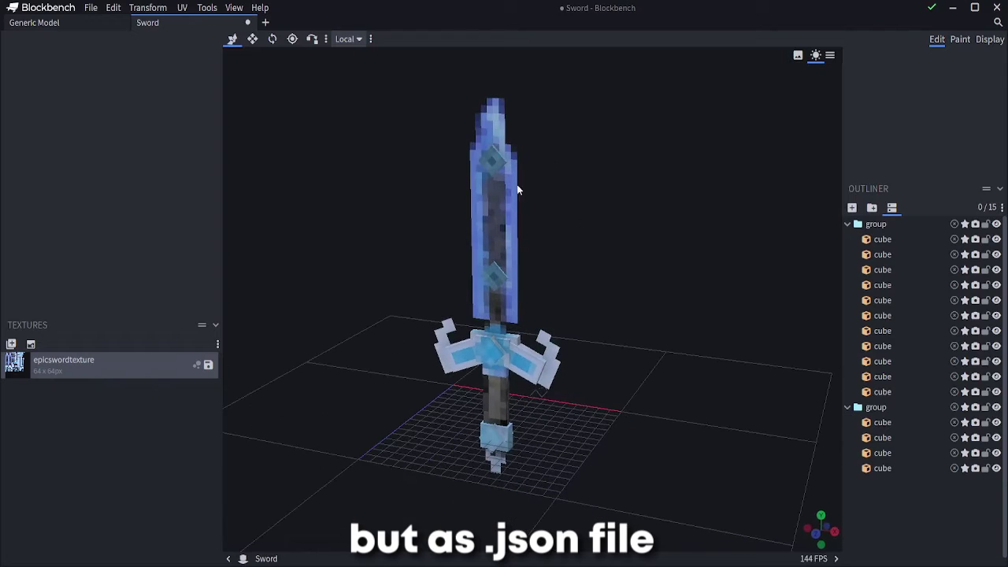
{"action": "left_click", "coordinate": [91, 8]}
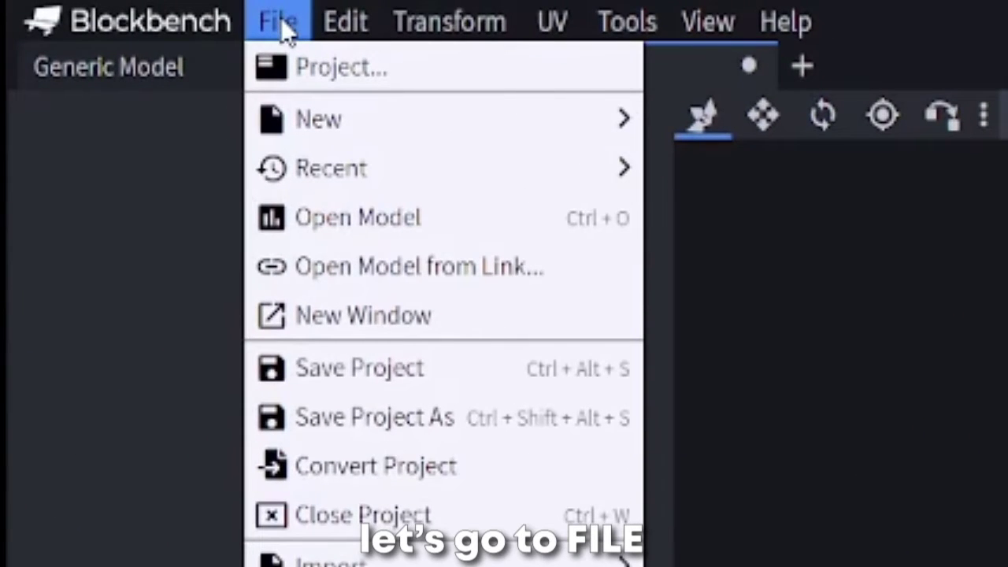
Step: Export the sword as a Block/Item model, saving Sword.json in Downloads
{"action": "mouse_move", "coordinate": [540, 282]}
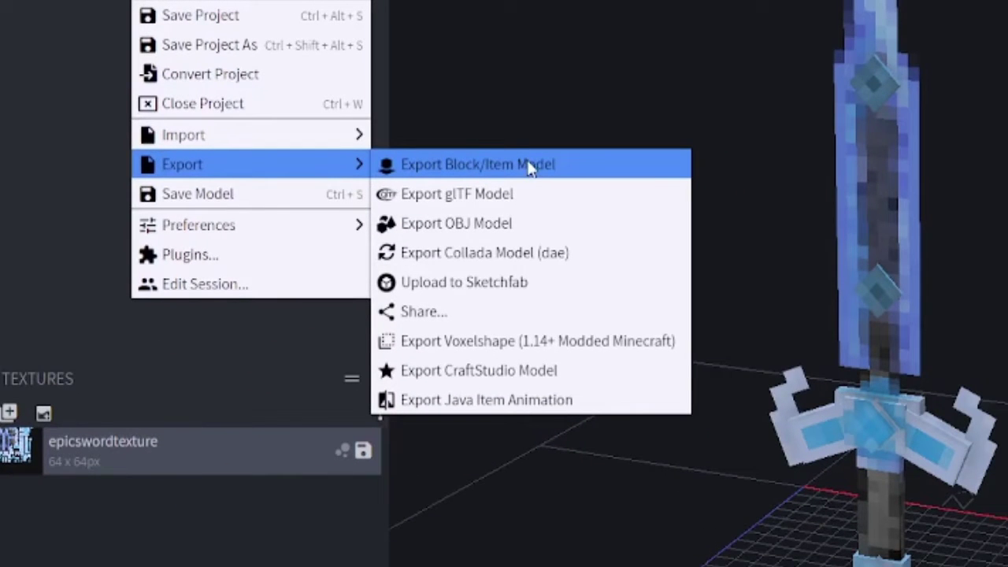
{"action": "left_click", "coordinate": [529, 165]}
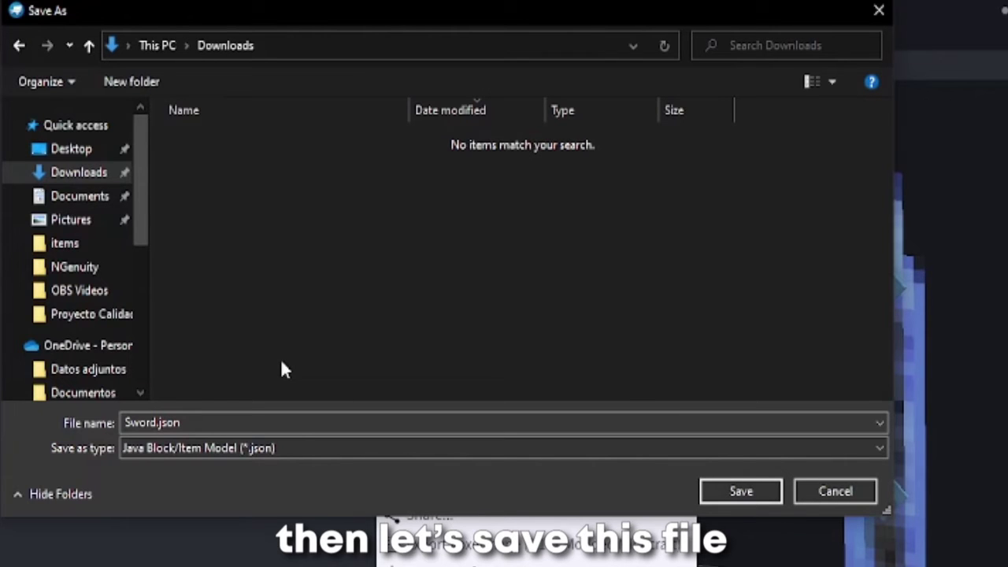
{"action": "key", "text": "Return"}
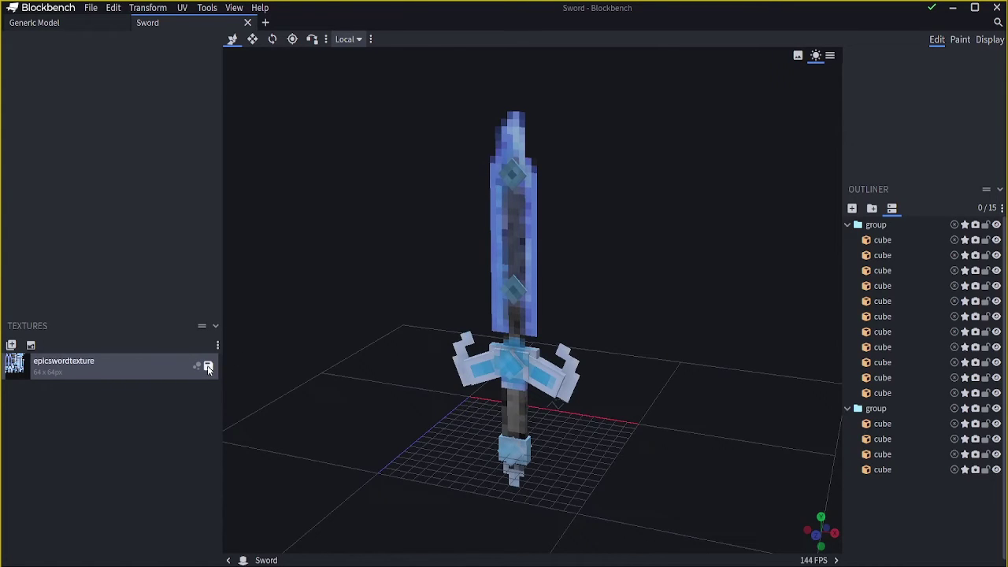
Step: Save the texture to Downloads as epicswordtexture.png and dismiss the notice
{"action": "left_click", "coordinate": [208, 366]}
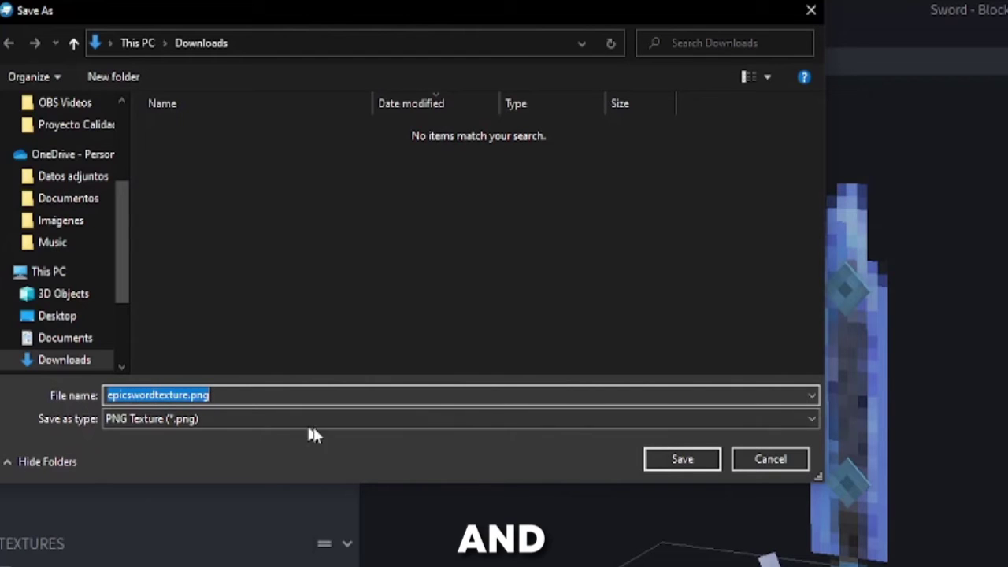
{"action": "left_click", "coordinate": [682, 459]}
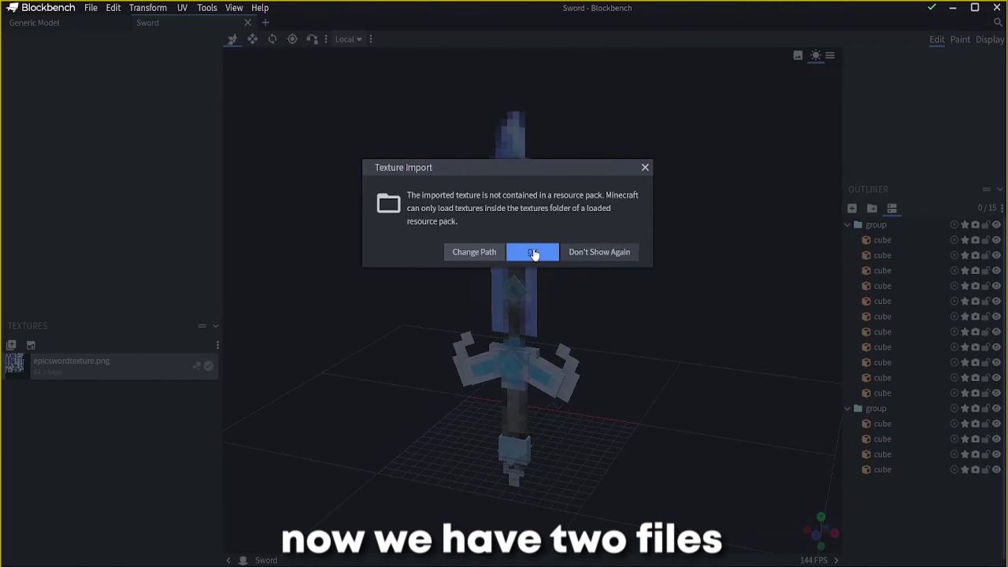
{"action": "left_click", "coordinate": [533, 252]}
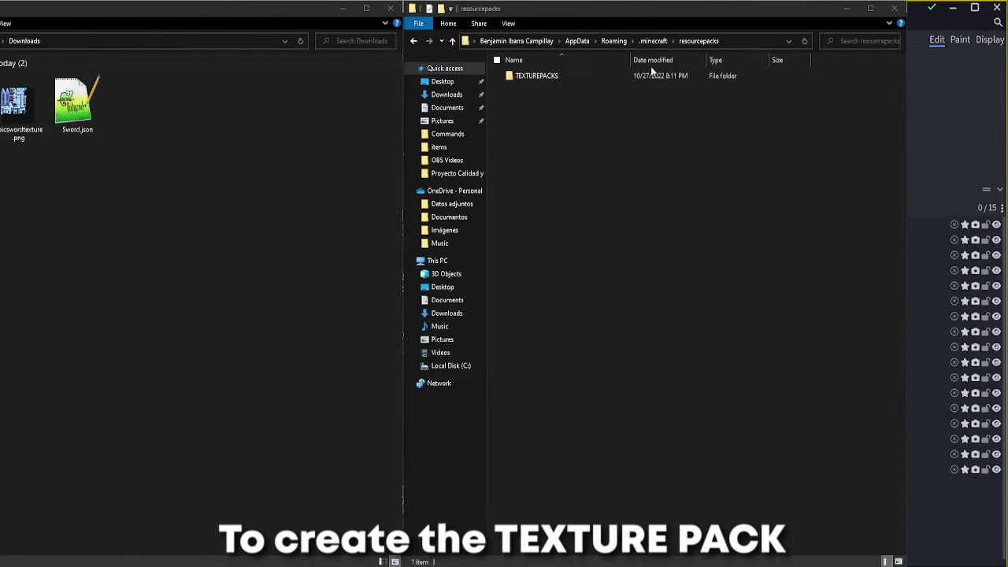
Step: Create the ThisIsMyTexturePack folder containing an assets folder and a pack.mcmeta file
{"action": "type", "text": "ack"}
{"action": "key", "text": "Return"}
{"action": "key", "text": "Return"}
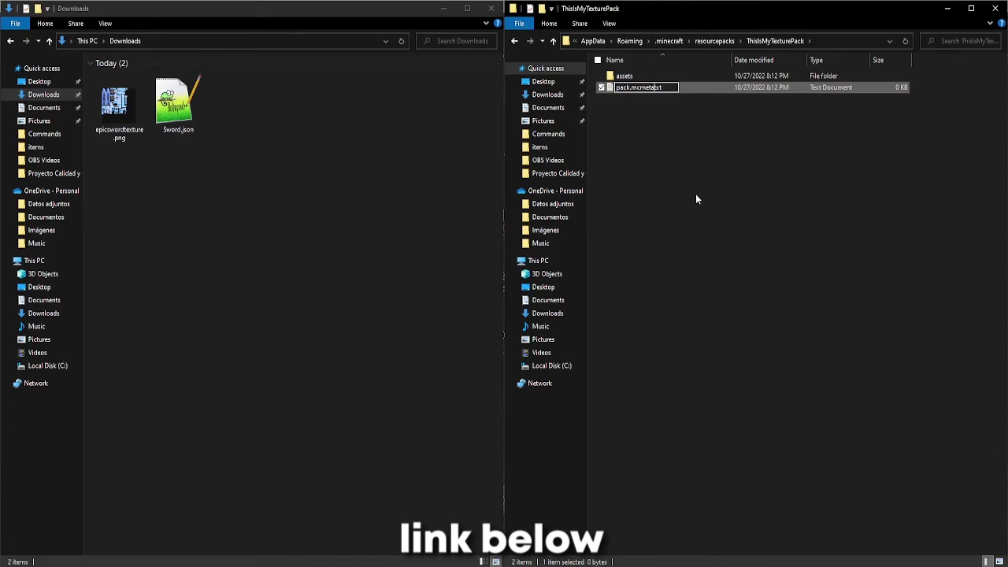
{"action": "key", "text": "Return"}
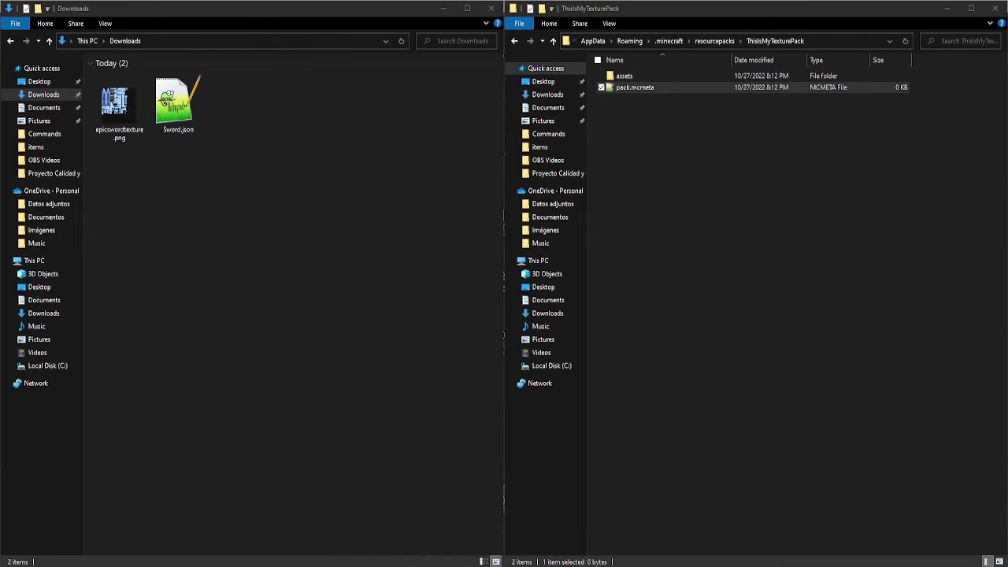
Step: Create models/item/diamond_sword.json with an override mapping custom_model_data 1 to item/diamond_sword/1, and save it
{"action": "right_click", "coordinate": [675, 89]}
{"action": "mouse_move", "coordinate": [717, 246]}
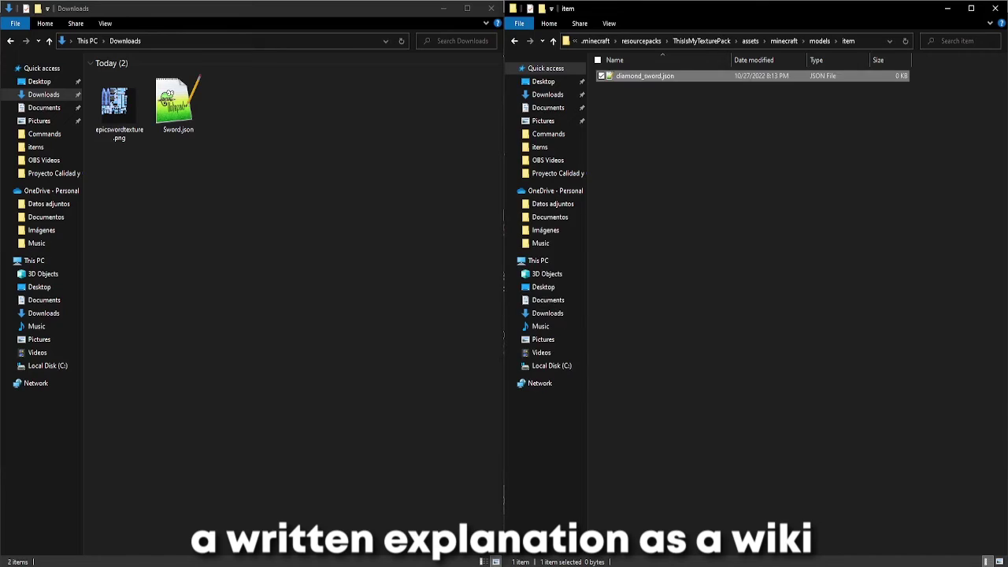
{"action": "key", "text": "Return"}
{"action": "key", "text": "End"}
{"action": "key", "text": "ctrl+s"}
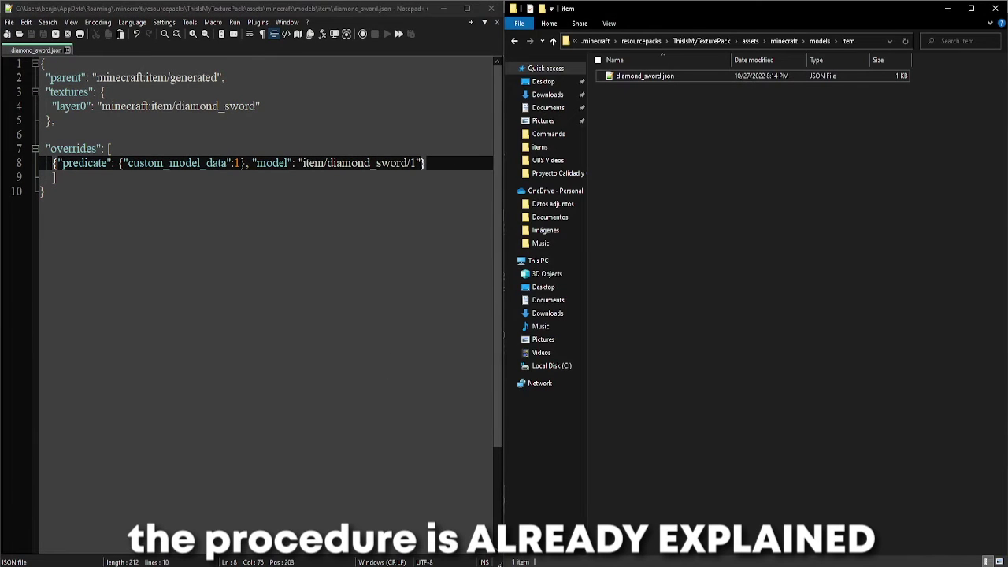
Step: Check the override's custom_model_data value 1 and its model path item/diamond_sword/1
{"action": "left_click_drag", "start_coordinate": [304, 163], "coordinate": [416, 163]}
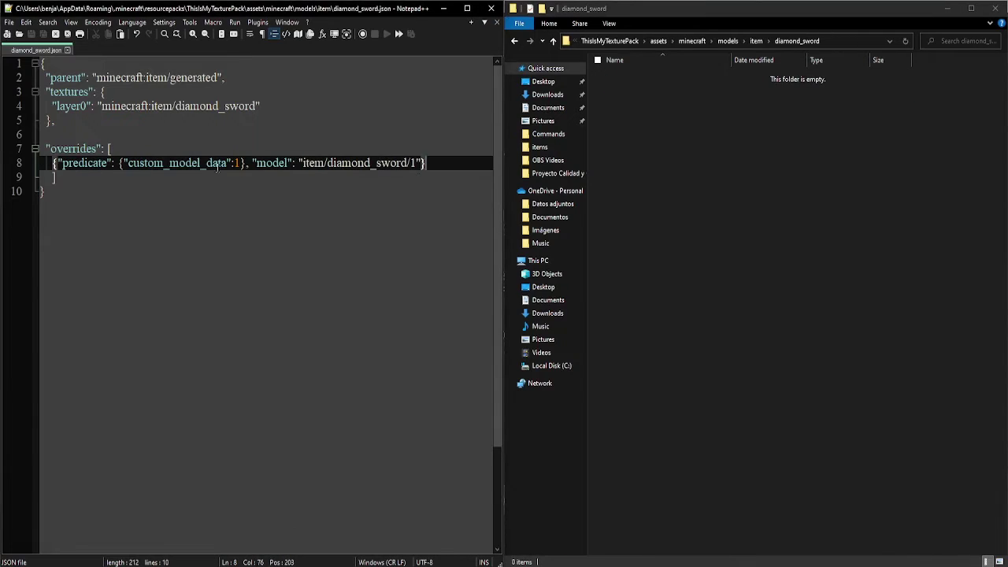
{"action": "left_click_drag", "start_coordinate": [241, 163], "coordinate": [126, 164]}
{"action": "left_click", "coordinate": [433, 163]}
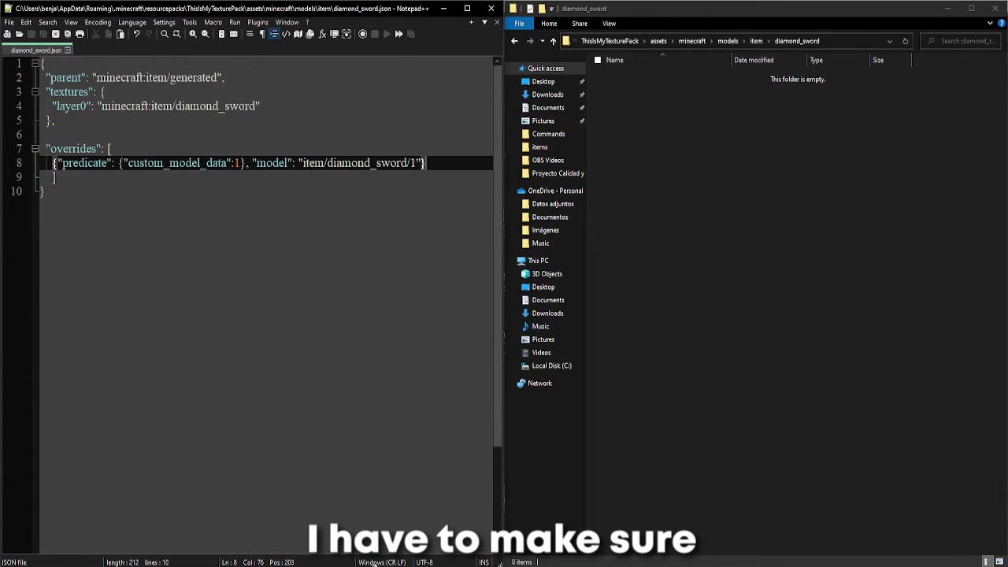
Step: Move the exported Sword.json from Downloads into models/item/diamond_sword and rename it 1.json
{"action": "left_click", "coordinate": [406, 564]}
{"action": "left_click", "coordinate": [375, 521]}
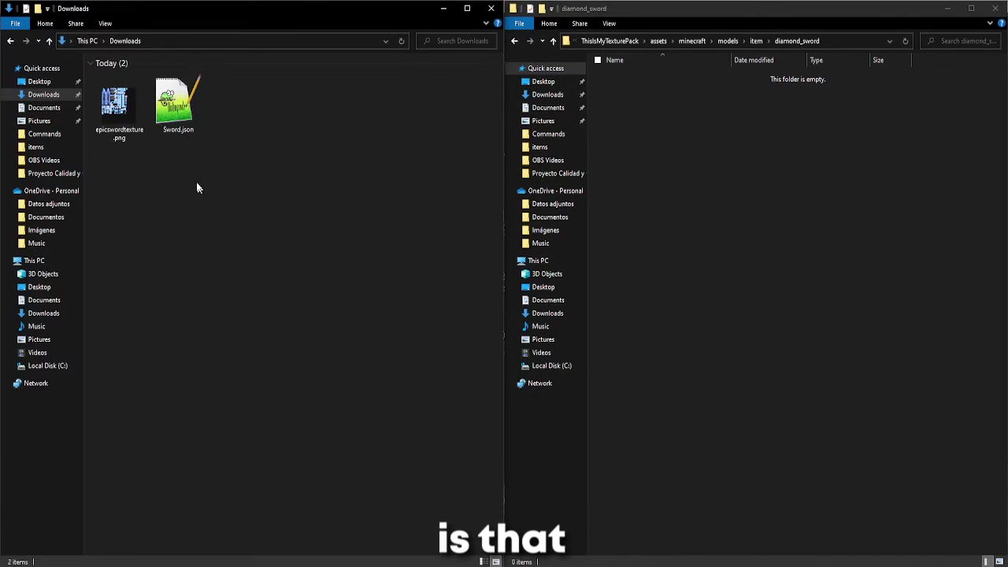
{"action": "left_click", "coordinate": [178, 115]}
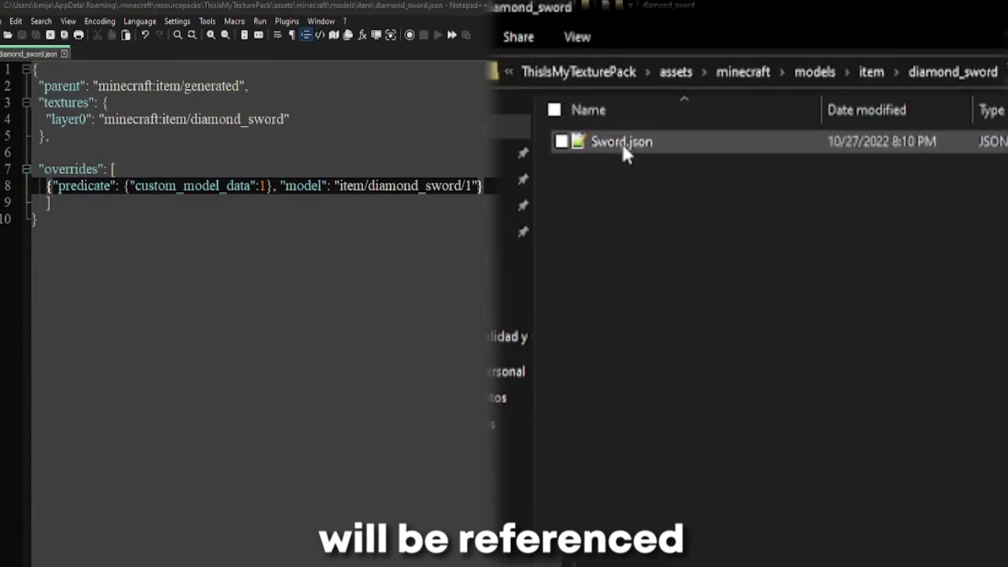
{"action": "double_click", "coordinate": [467, 185]}
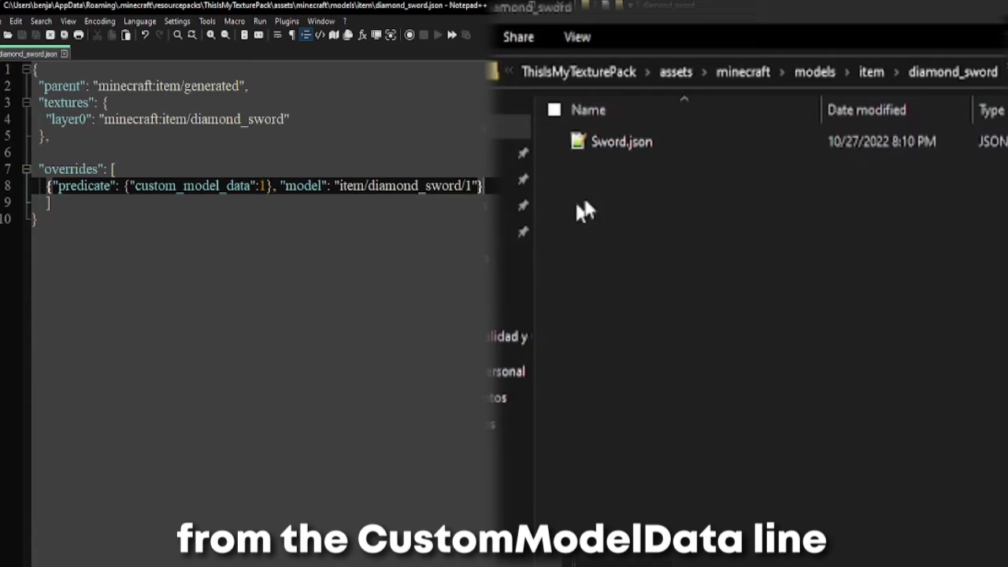
{"action": "left_click", "coordinate": [612, 151]}
{"action": "left_click", "coordinate": [610, 150]}
{"action": "type", "text": "1"}
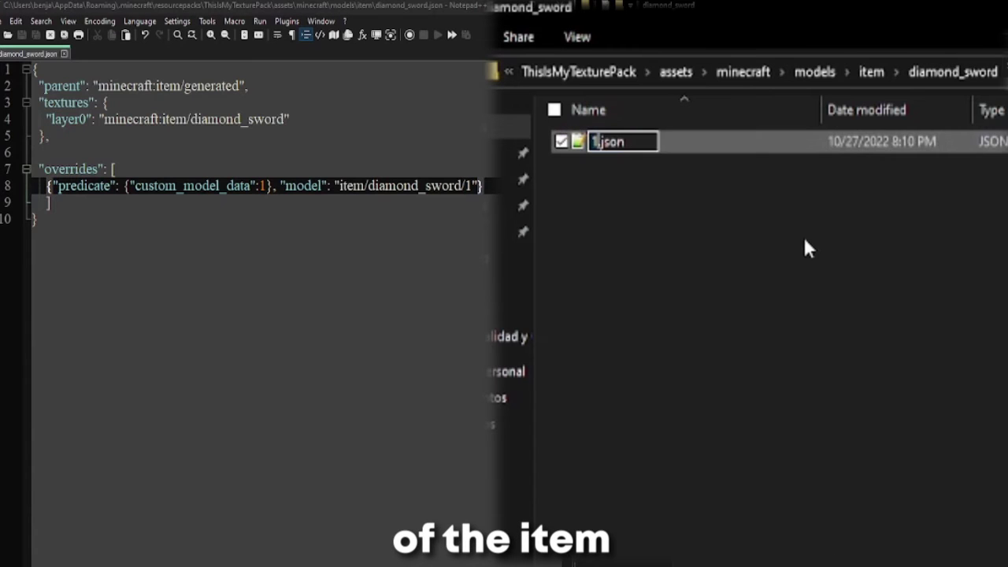
{"action": "key", "text": "Return"}
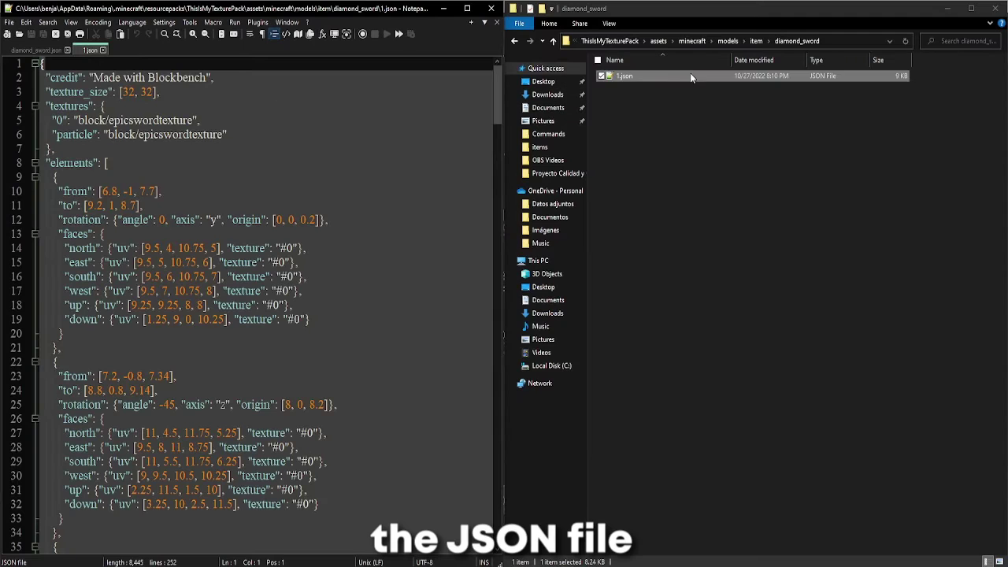
Step: In 1.json, delete the particle line, set the texture to item/custom_textures/epicswordtexture, and save
{"action": "double_click", "coordinate": [663, 88]}
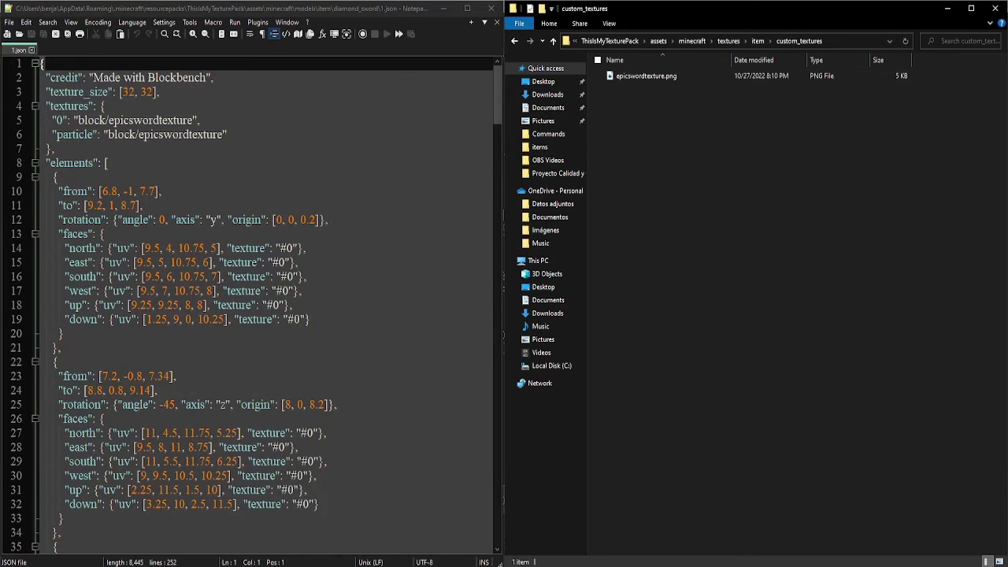
{"action": "left_click_drag", "start_coordinate": [202, 120], "coordinate": [229, 134]}
{"action": "key", "text": "BackSpace"}
{"action": "left_click_drag", "start_coordinate": [74, 120], "coordinate": [196, 120]}
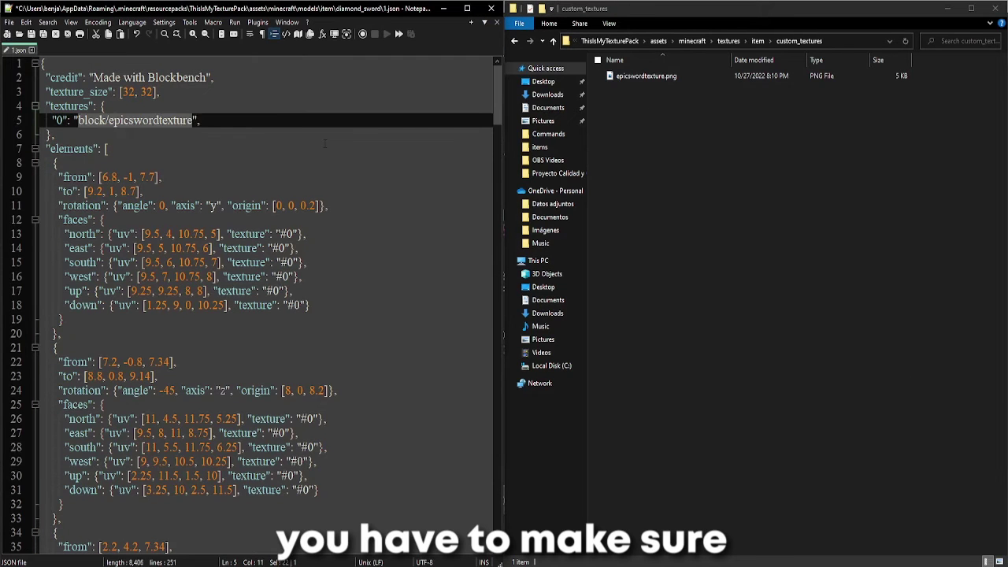
{"action": "type", "text": "item/custom_tex"}
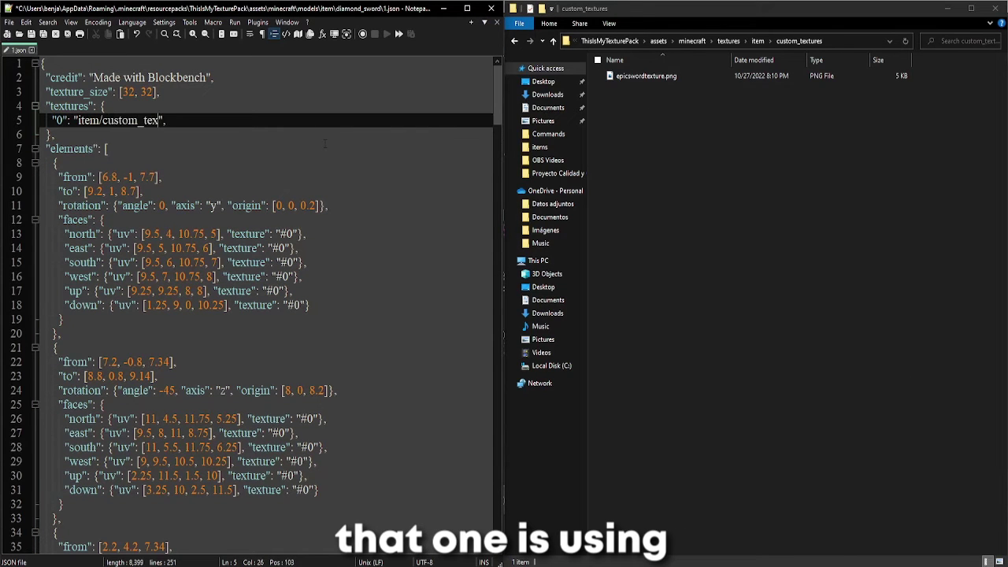
{"action": "type", "text": "tures/epic"}
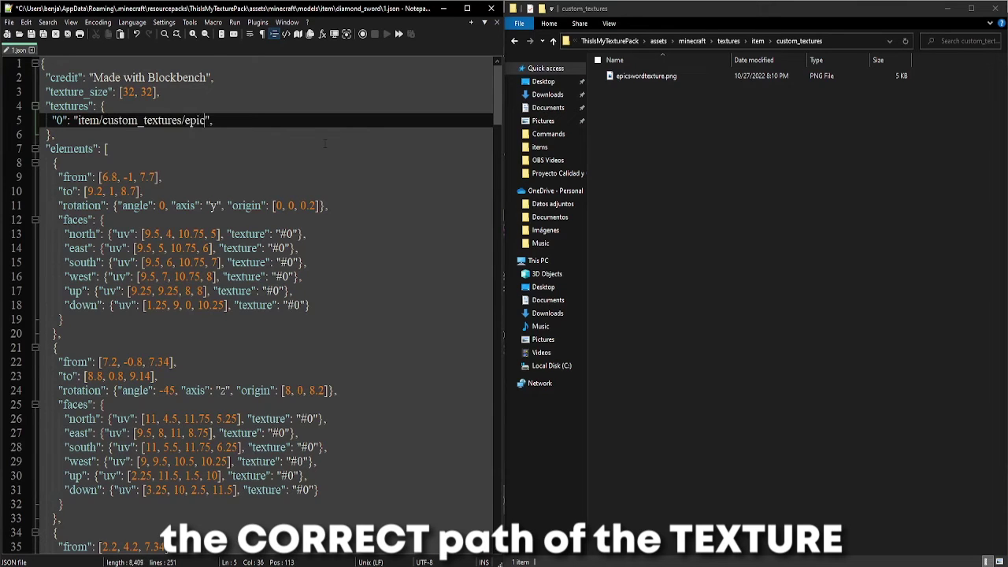
{"action": "type", "text": "swordte"}
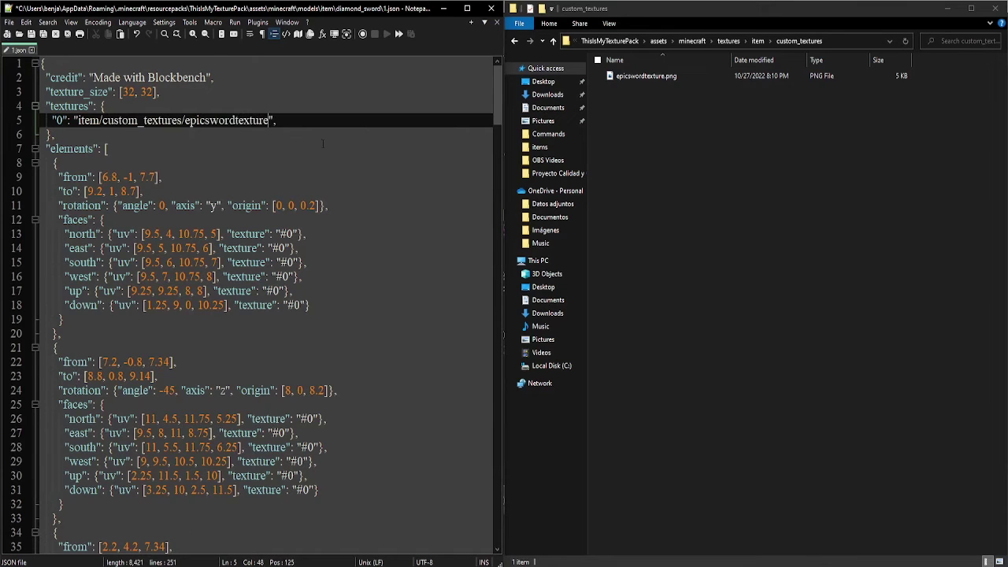
{"action": "type", "text": "xture"}
{"action": "left_click", "coordinate": [322, 142]}
{"action": "key", "text": "ctrl+s"}
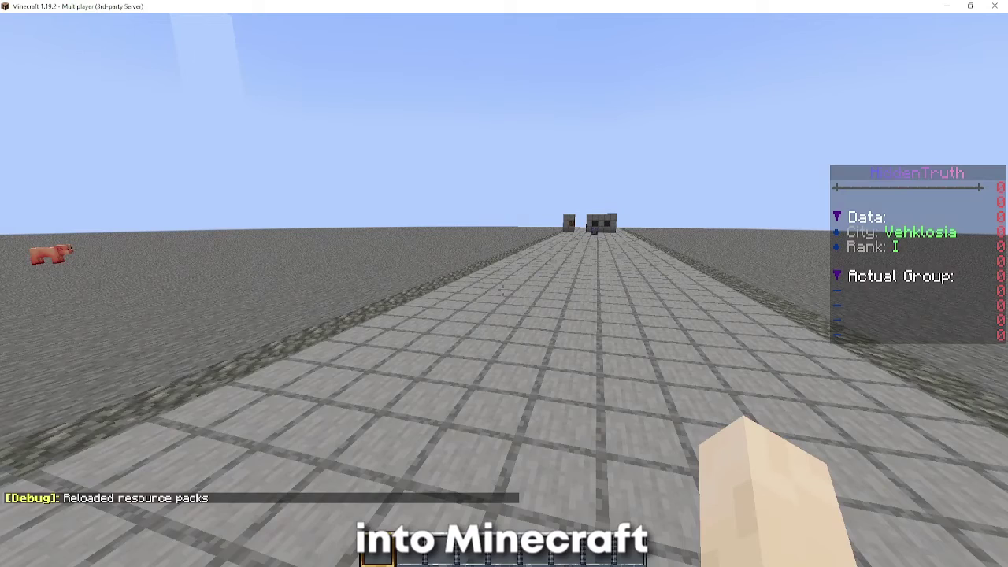
Step: Run /ei edit to receive the epicdiamondsword, then walk forward along the plaza
{"action": "type", "text": "/ei edit"}
{"action": "key", "text": "Return"}
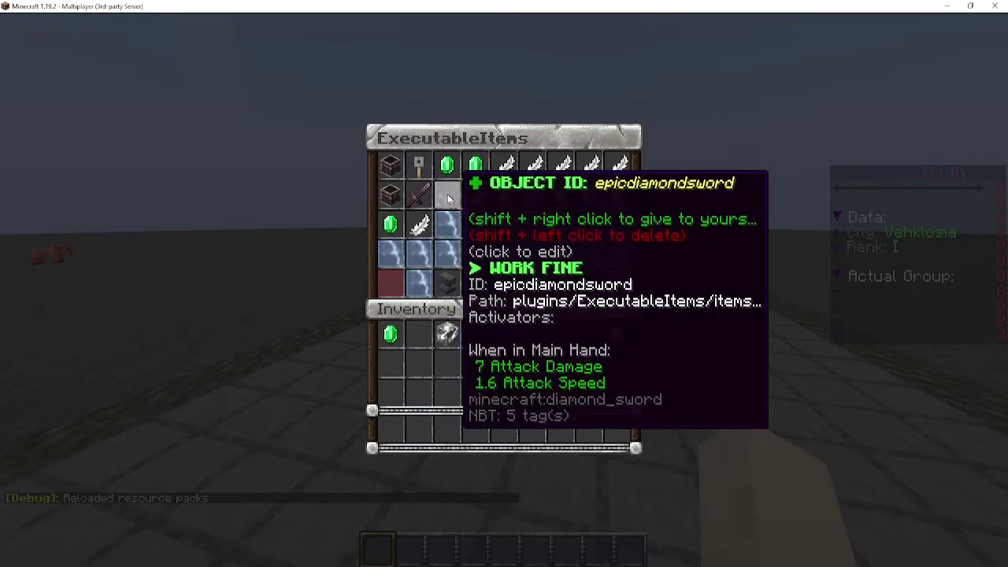
{"action": "right_click", "coordinate": [448, 198], "text": "shift"}
{"action": "key", "text": "Escape"}
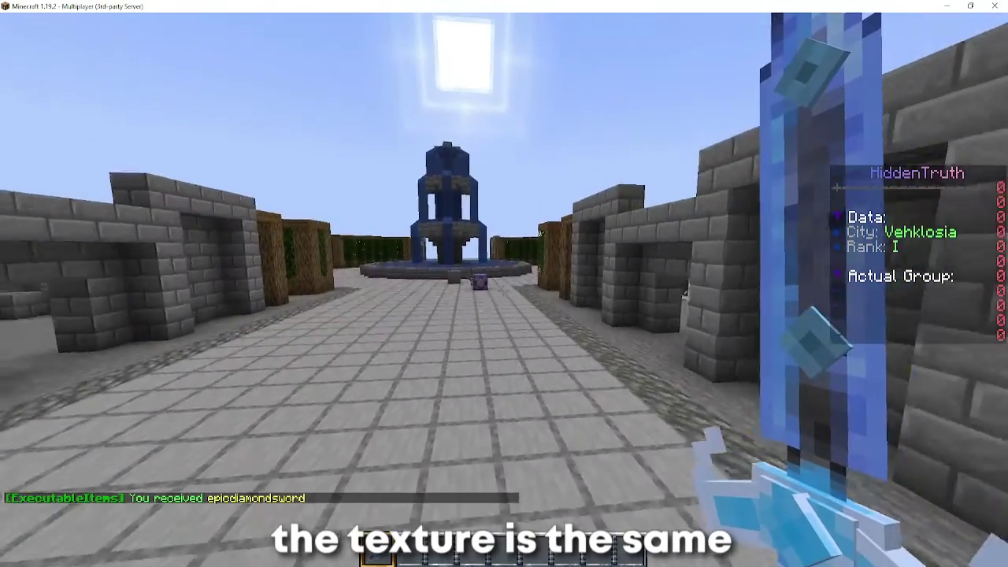
{"action": "key", "text": "w"}
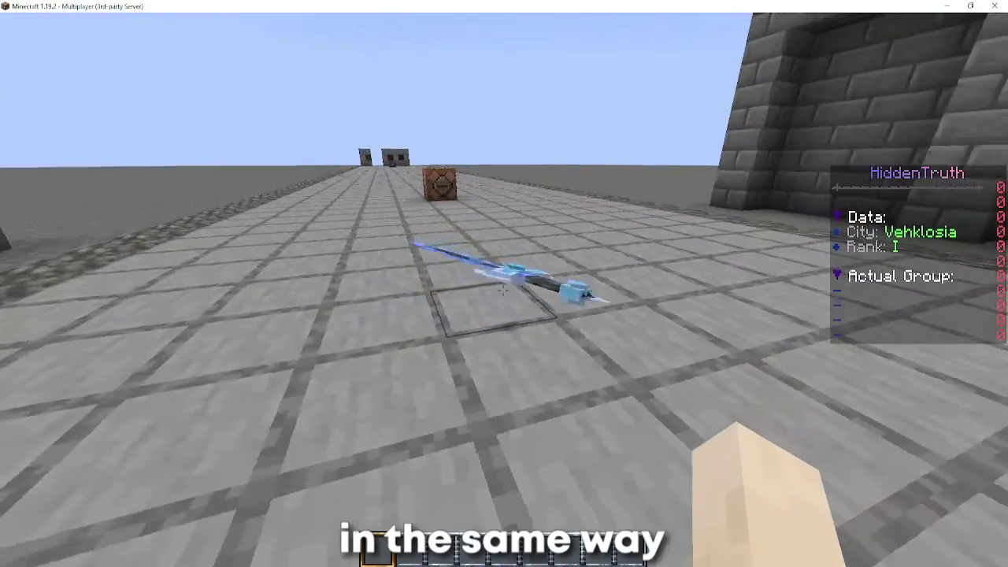
Step: Pick up the dropped sword and get an item frame by searching 'item1' in the creative inventory
{"action": "key", "text": "w"}
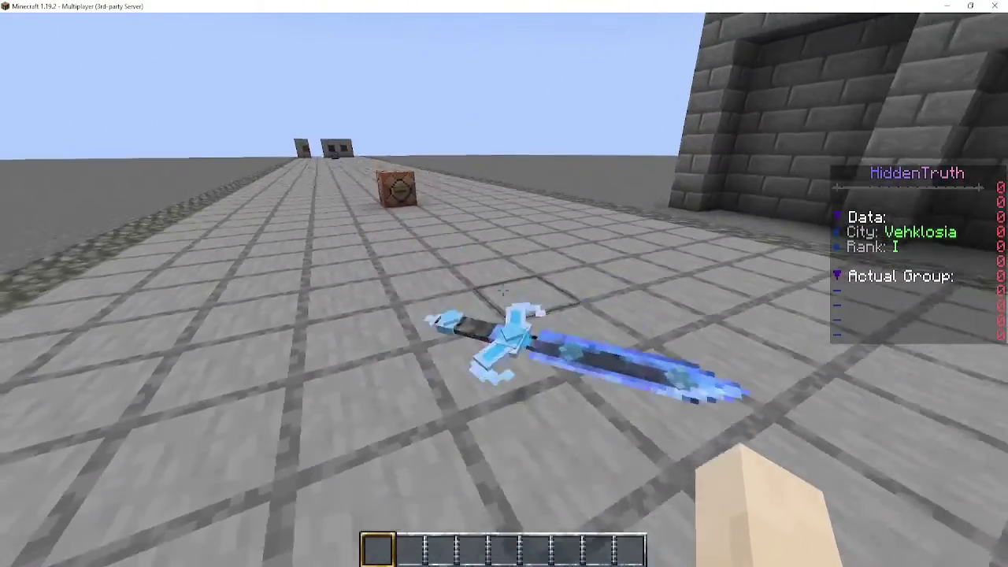
{"action": "key", "text": "w"}
{"action": "key", "text": "e"}
{"action": "key", "text": "e"}
{"action": "key", "text": "e"}
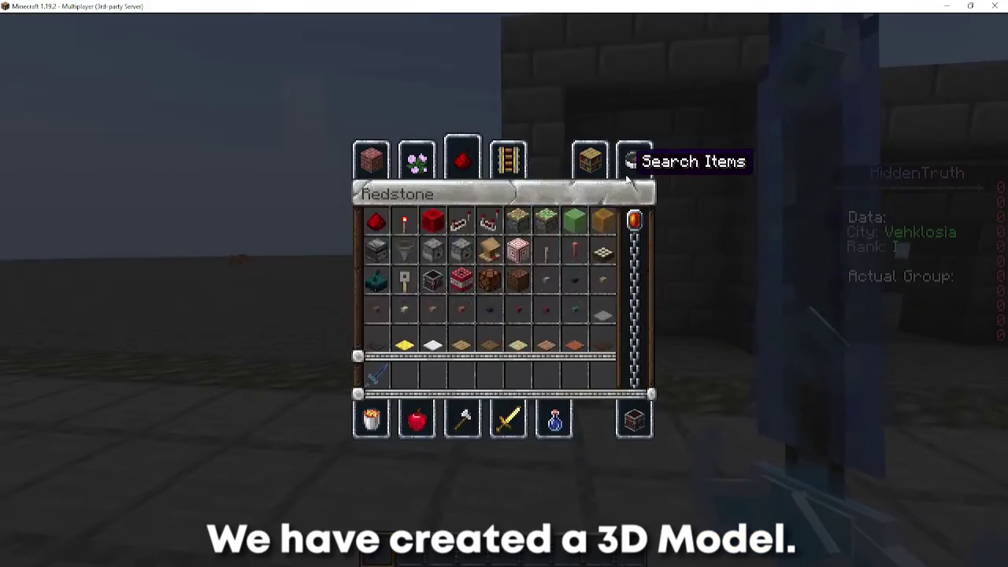
{"action": "left_click", "coordinate": [628, 180]}
{"action": "type", "text": "item1"}
{"action": "key", "text": "Escape"}
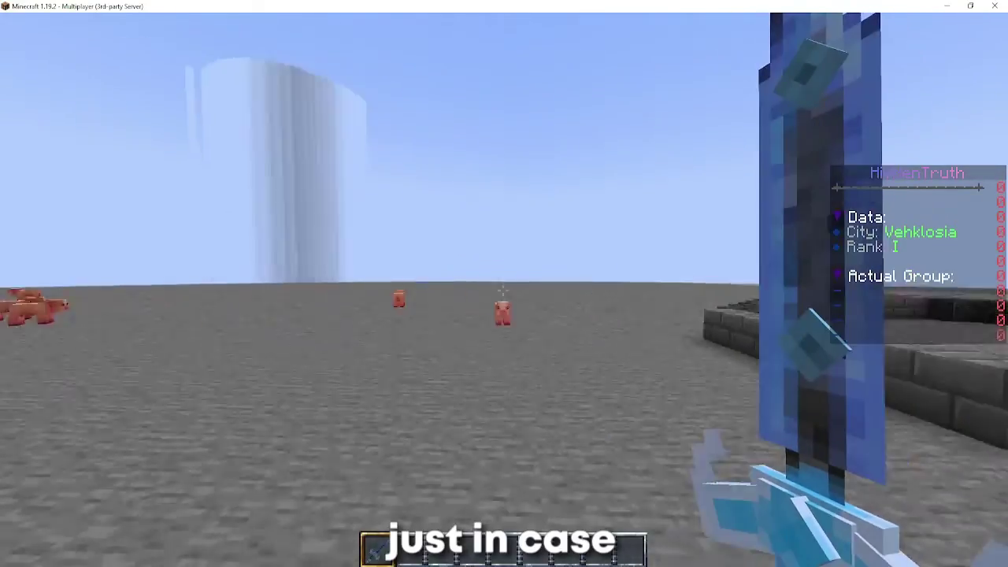
Step: Hit a pig with the sword, then walk past the fountain and around the stone wall
{"action": "left_click", "coordinate": [504, 284]}
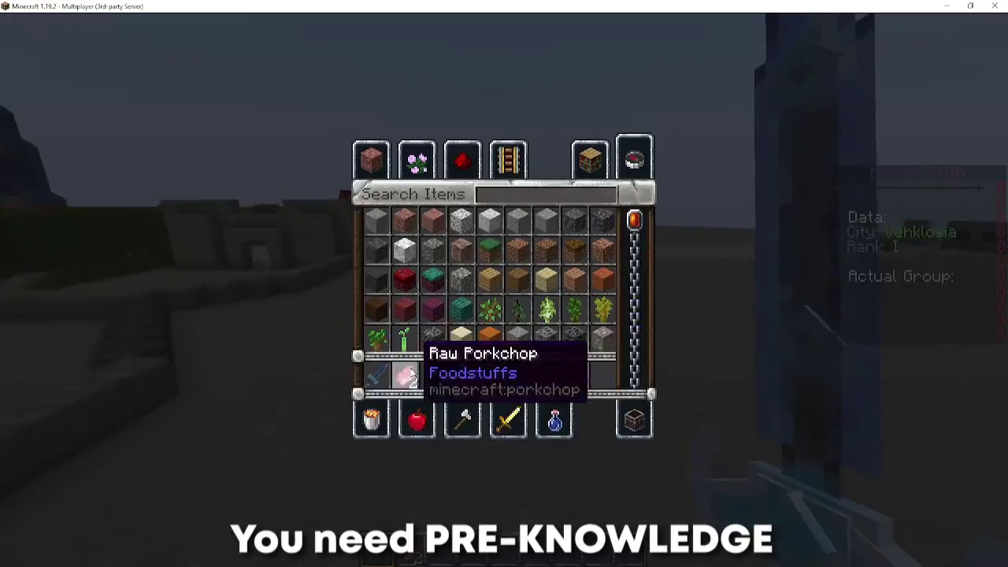
{"action": "key", "text": "w"}
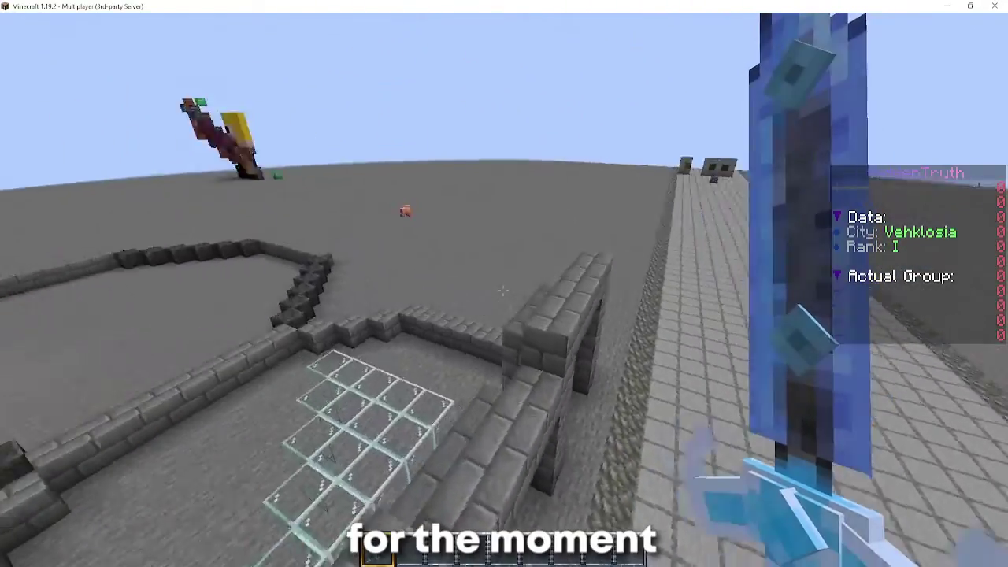
{"action": "key", "text": "t"}
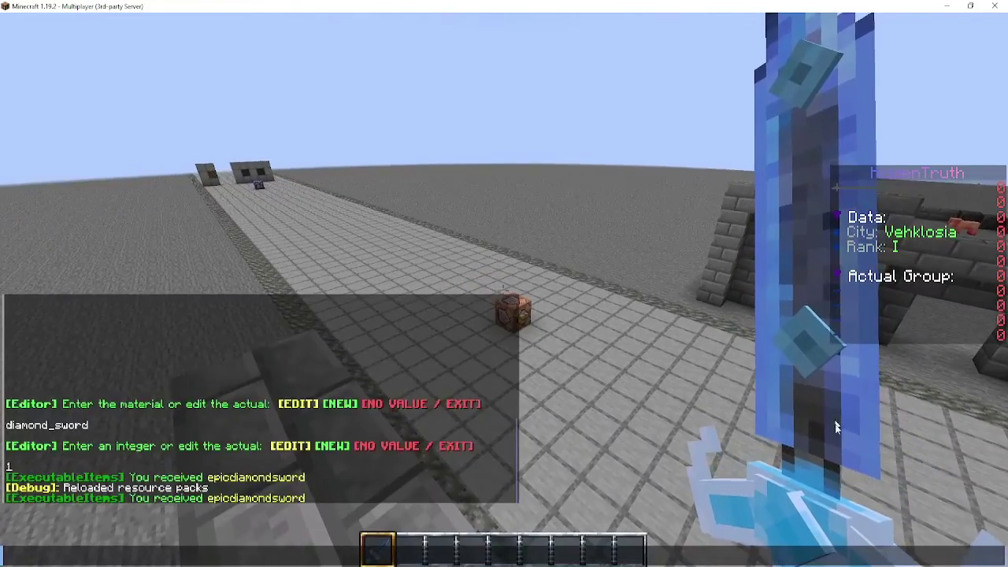
{"action": "key", "text": "Escape"}
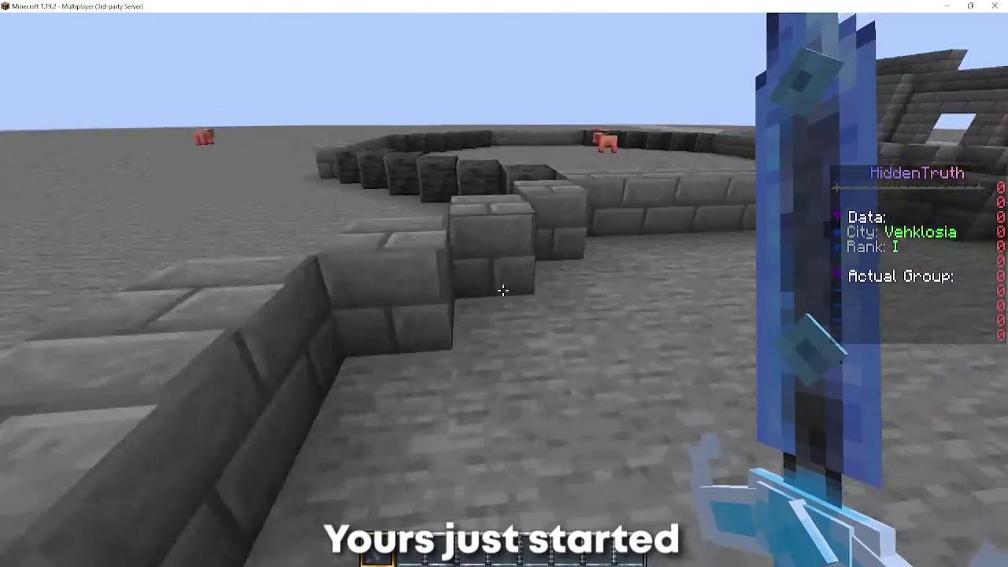
{"action": "key", "text": "w"}
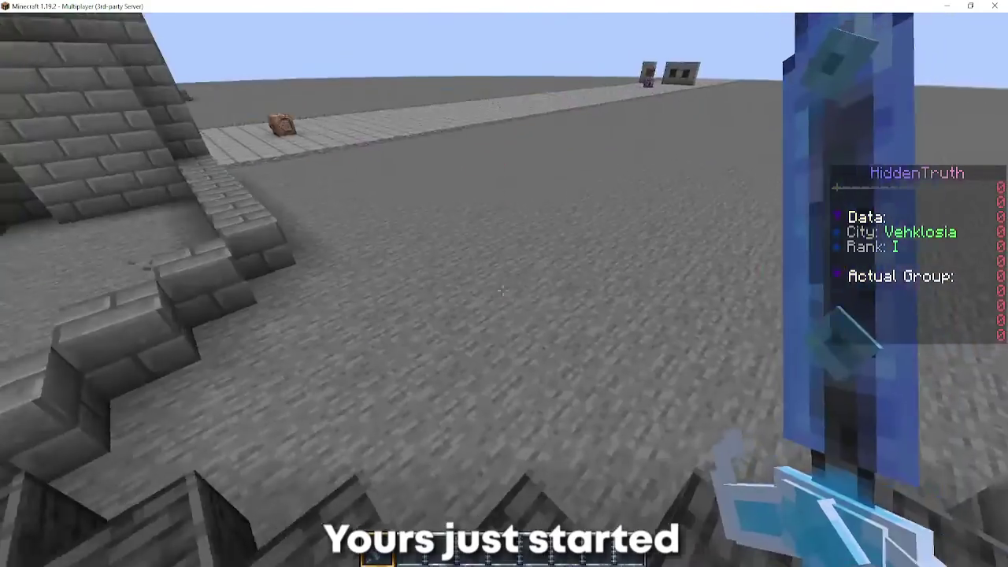
{"action": "key", "text": "w"}
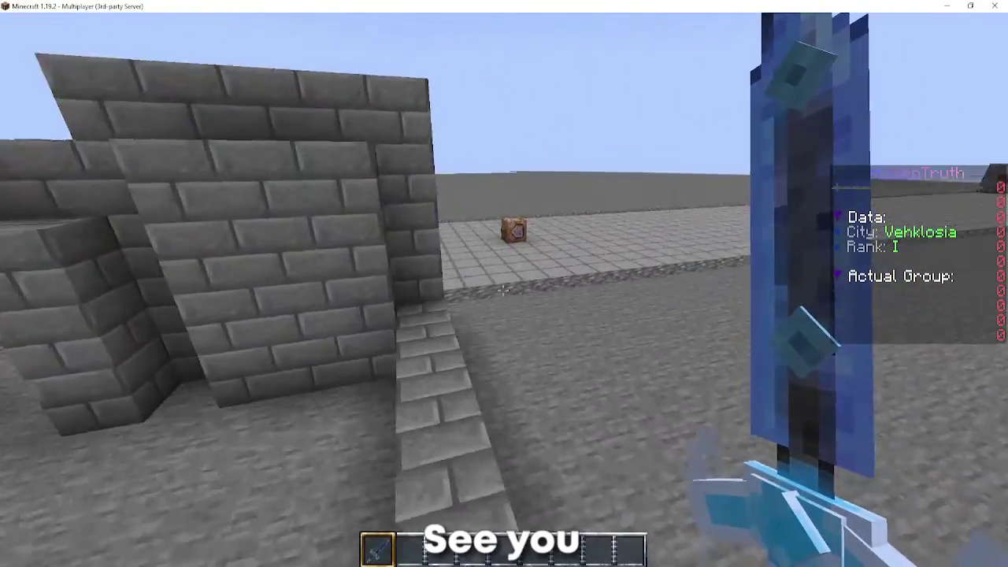